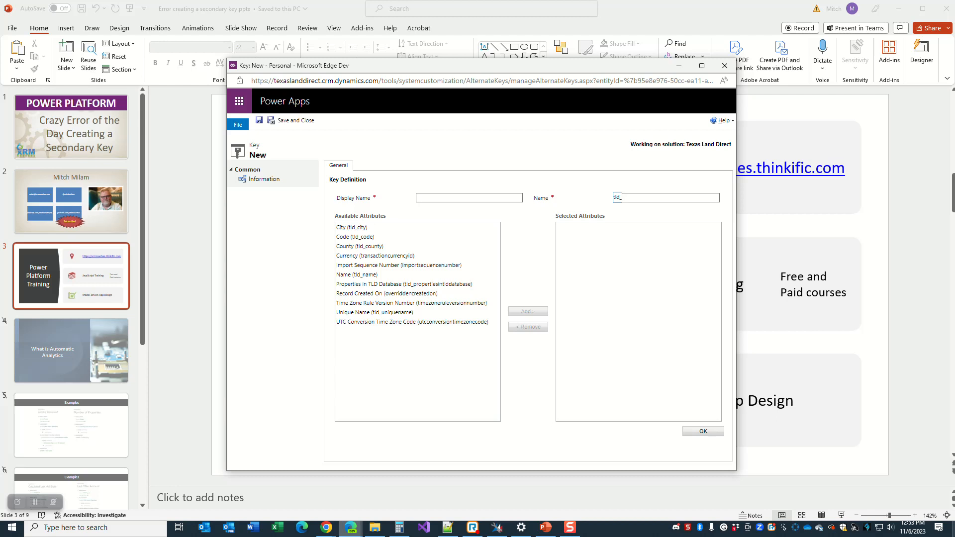
Set the new key's display name to "Subdivsion Key"
{"action": "left_click", "coordinate": [439, 199]}
{"action": "mouse_move", "coordinate": [570, 527]}
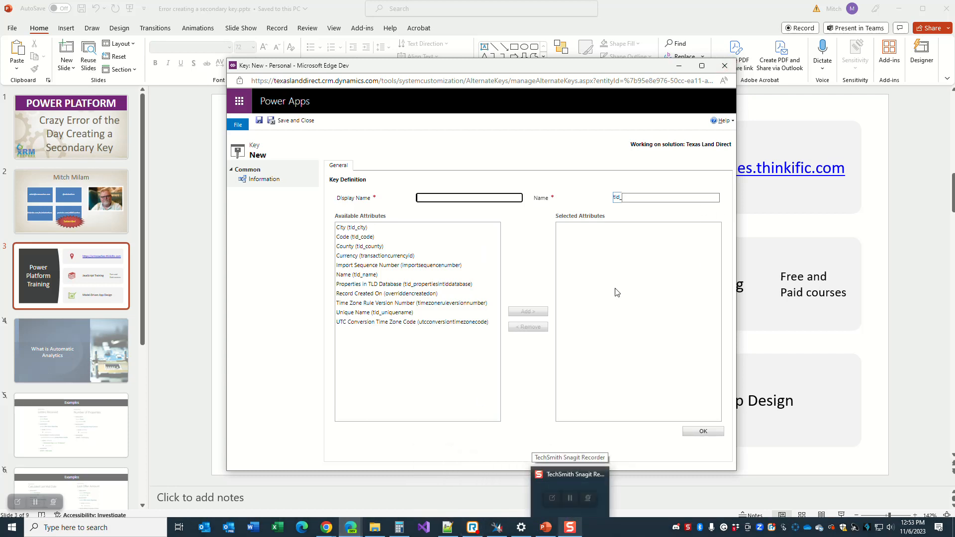
{"action": "type", "text": "Su"}
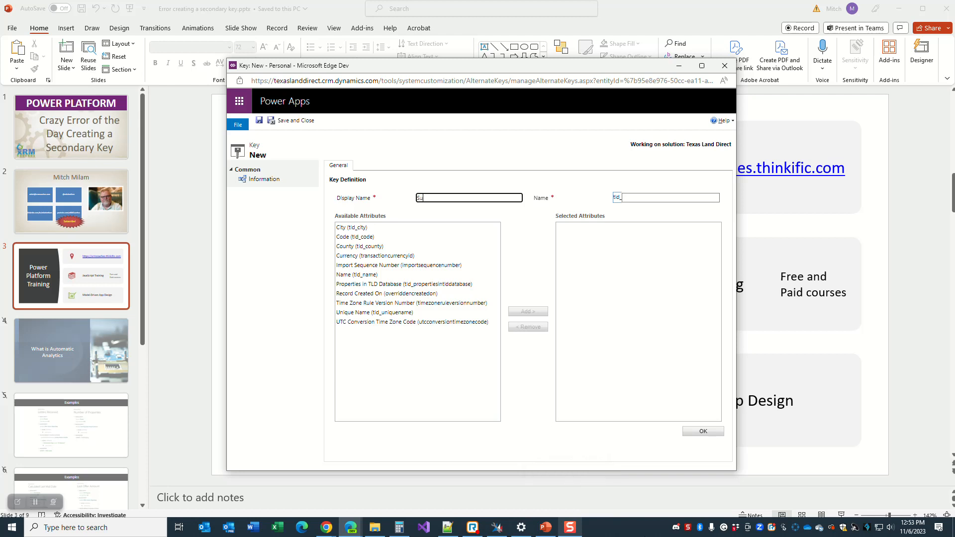
{"action": "type", "text": "bdivision Key"}
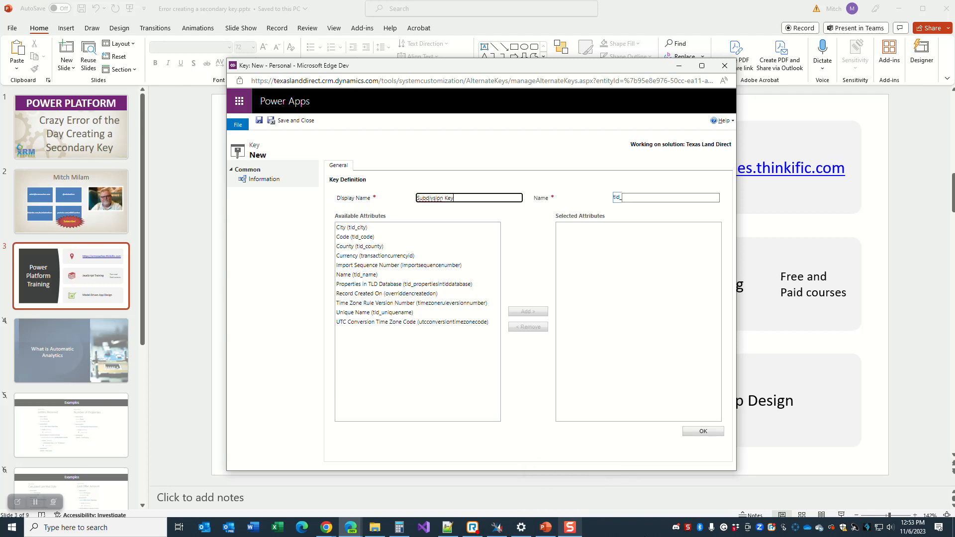
Add the County (tld_county) and Name (tld_name) attributes to the key definition and create the key
{"action": "left_click", "coordinate": [376, 246]}
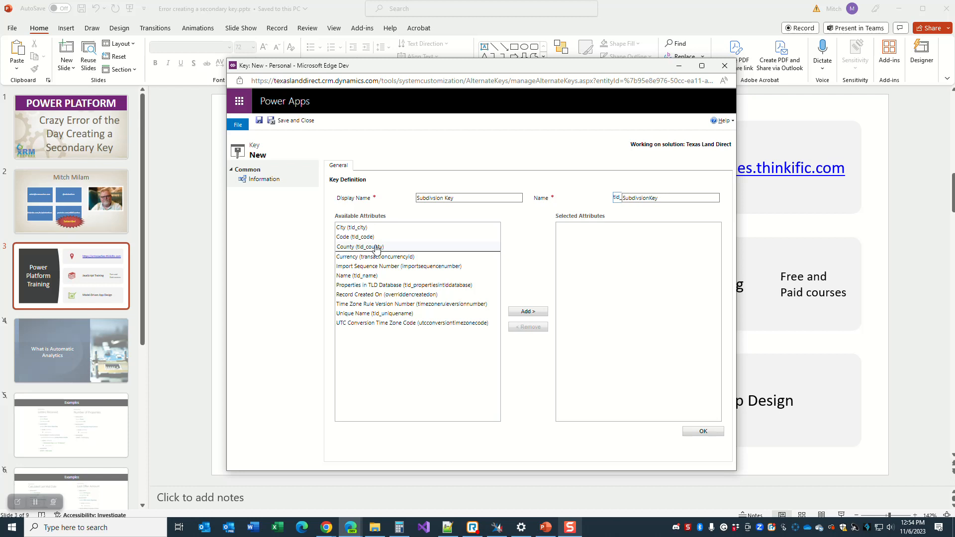
{"action": "double_click", "coordinate": [377, 247]}
{"action": "double_click", "coordinate": [368, 267]}
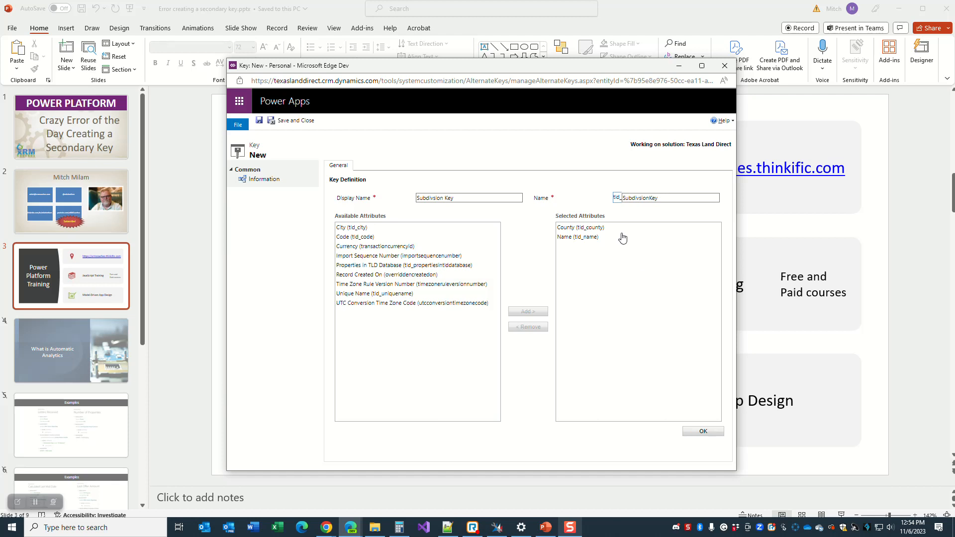
{"action": "left_click", "coordinate": [702, 432]}
{"action": "mouse_move", "coordinate": [447, 527]}
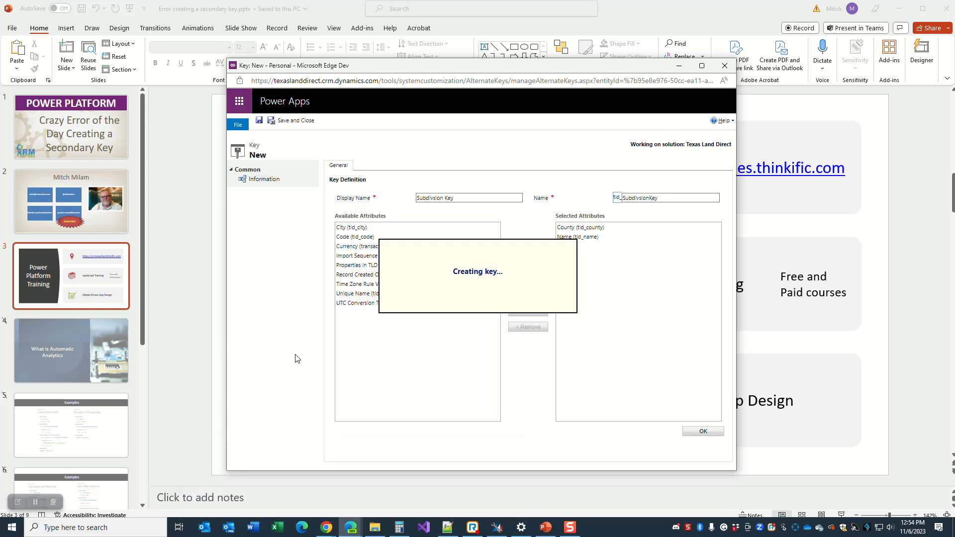
Switch to the Texas Land Direct solution window and check the new Subdivision key's status and system job
{"action": "mouse_move", "coordinate": [345, 532]}
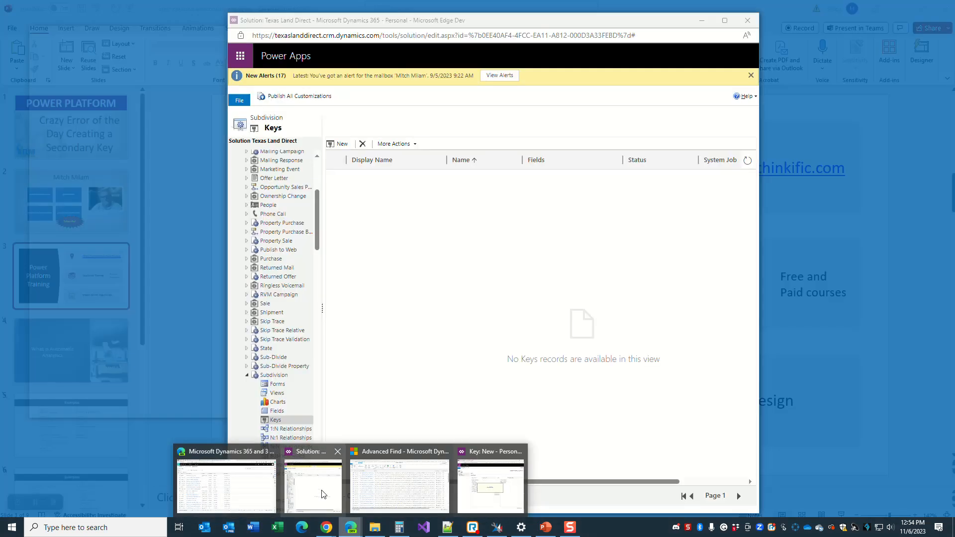
{"action": "left_click", "coordinate": [314, 490]}
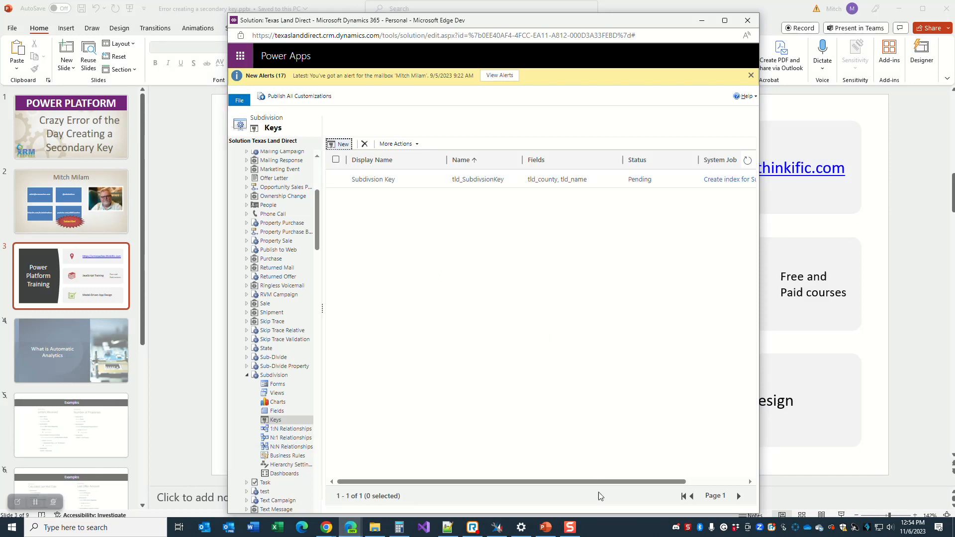
{"action": "left_click_drag", "start_coordinate": [625, 482], "coordinate": [721, 480]}
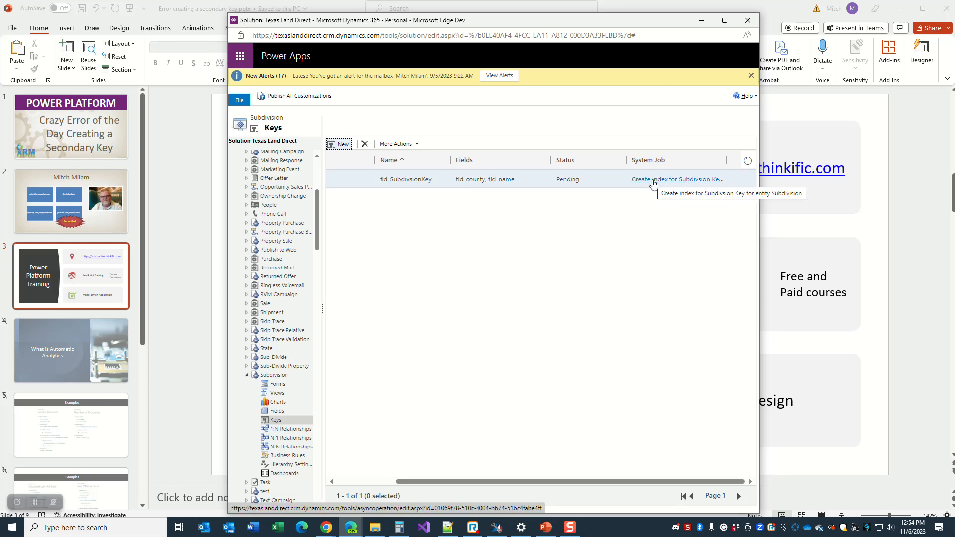
Switch to the System Jobs list, refresh it and look through it for the key's index creation job
{"action": "mouse_move", "coordinate": [351, 527]}
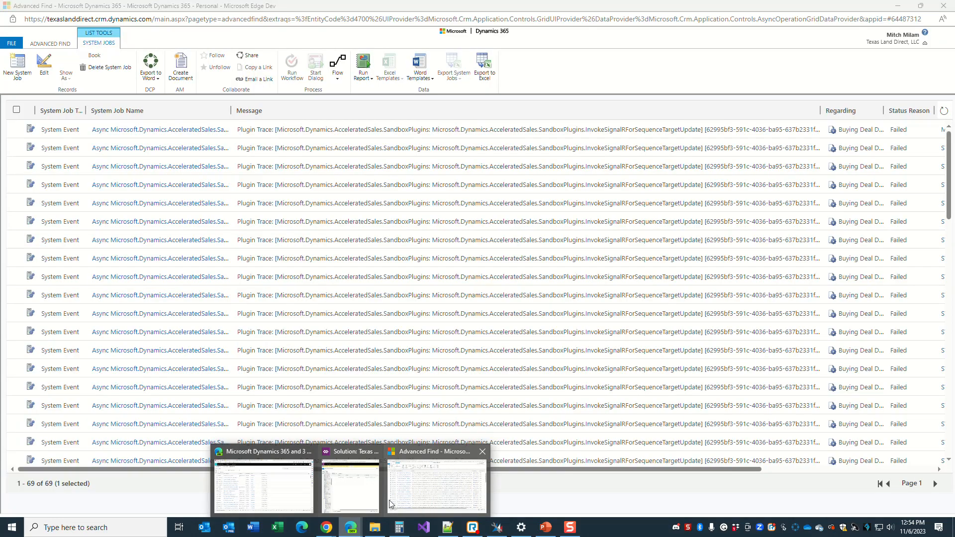
{"action": "left_click", "coordinate": [263, 484]}
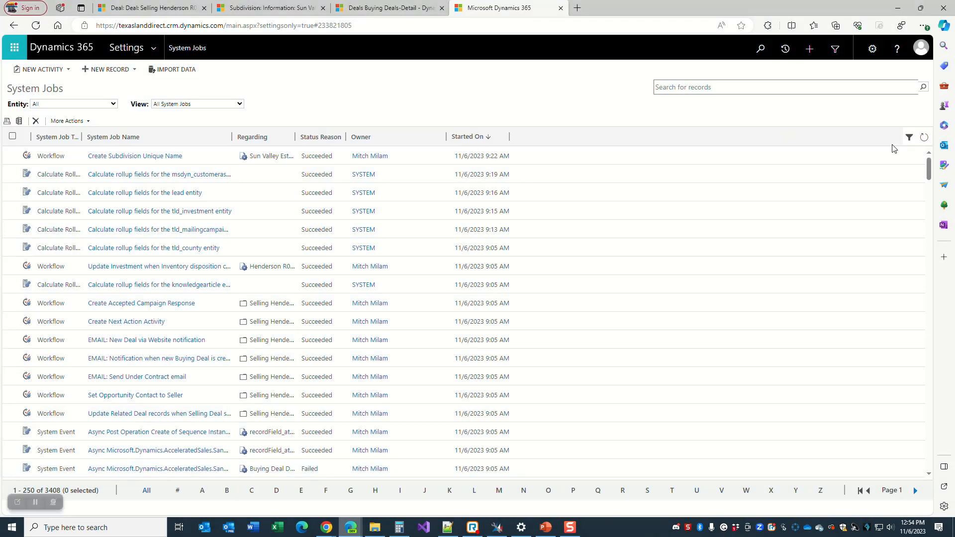
{"action": "left_click", "coordinate": [923, 140]}
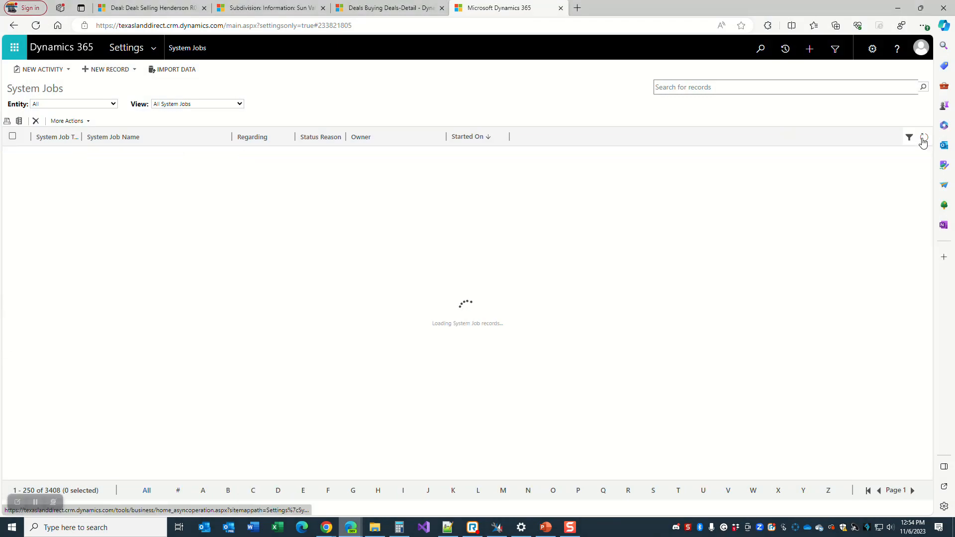
{"action": "scroll", "coordinate": [427, 184], "scroll_direction": "down", "scroll_amount": 9}
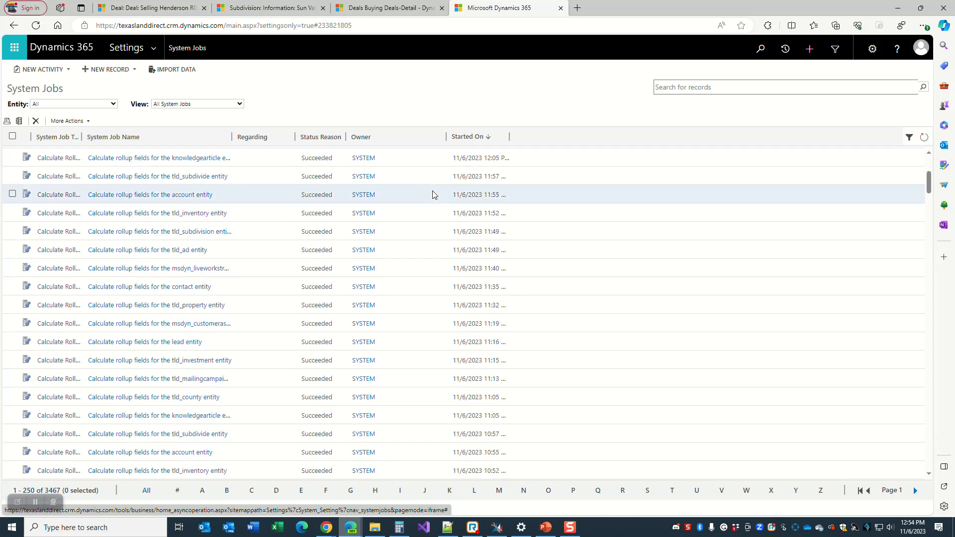
{"action": "scroll", "coordinate": [433, 195], "scroll_direction": "down", "scroll_amount": 4}
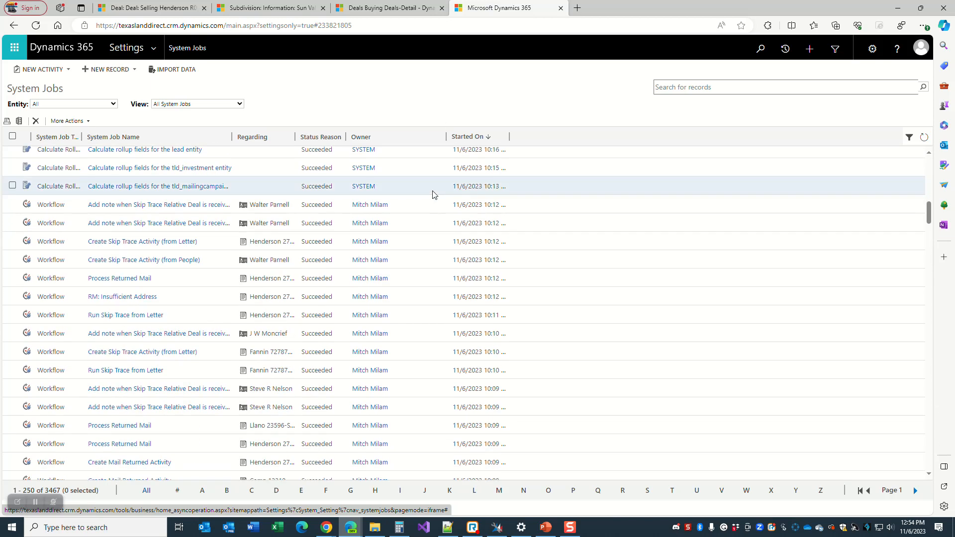
Return to the Subdivision entity's keys list and refresh it repeatedly to check the key's status
{"action": "mouse_move", "coordinate": [351, 526]}
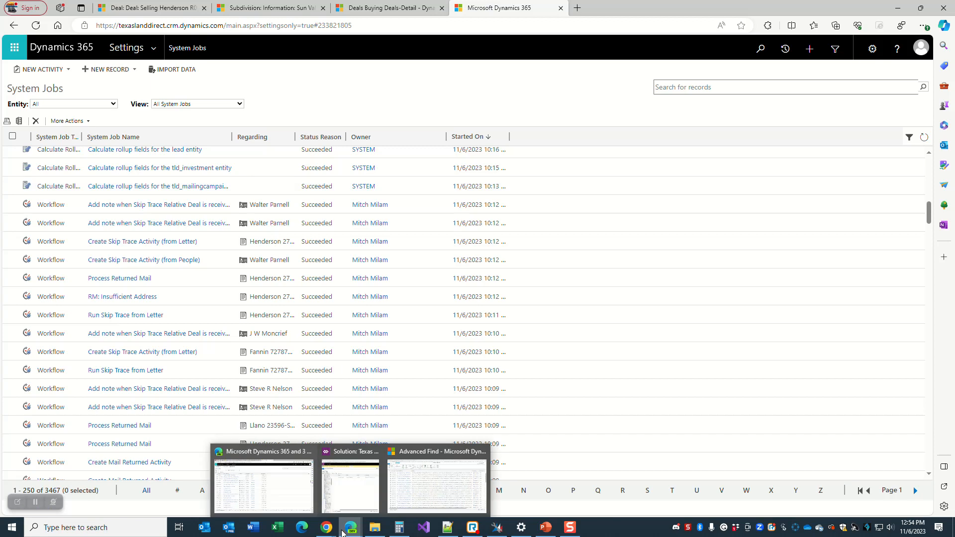
{"action": "left_click", "coordinate": [352, 479]}
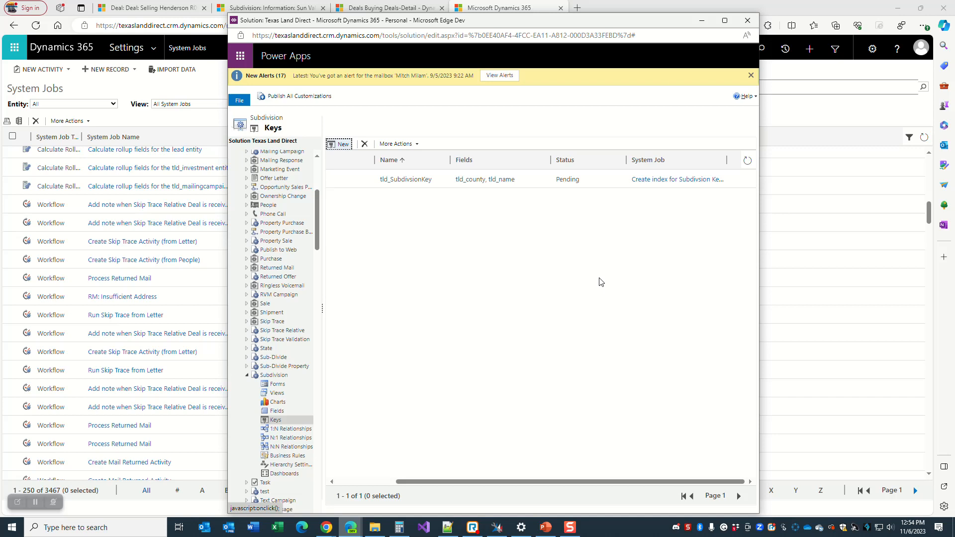
{"action": "left_click", "coordinate": [747, 160]}
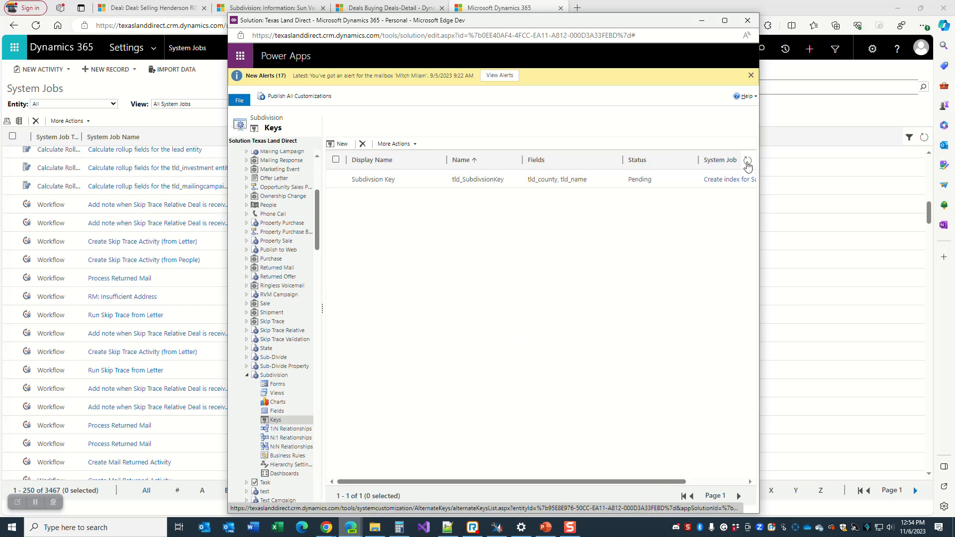
{"action": "left_click", "coordinate": [747, 162]}
{"action": "left_click", "coordinate": [747, 162]}
{"action": "left_click", "coordinate": [38, 504]}
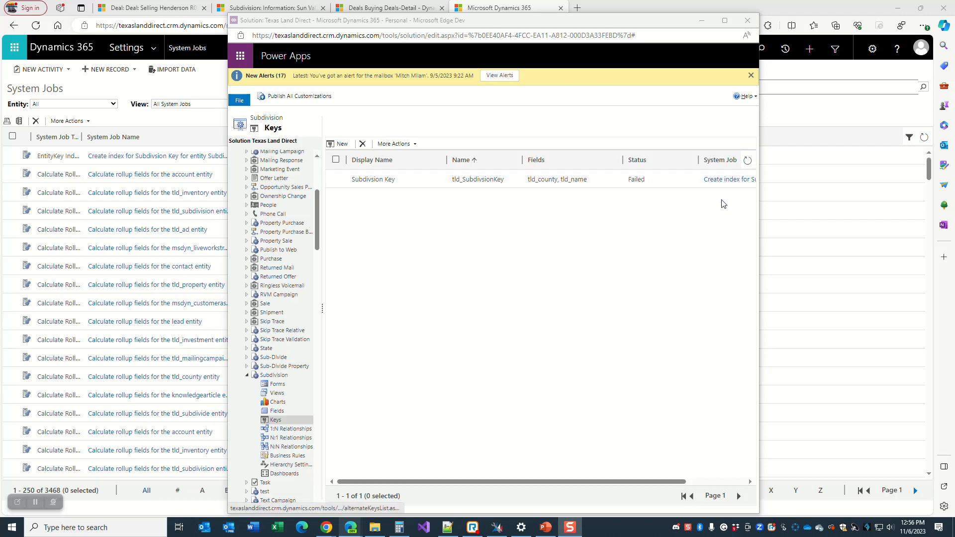
Open the key's index creation system job and examine its error message and exception details
{"action": "left_click", "coordinate": [726, 180]}
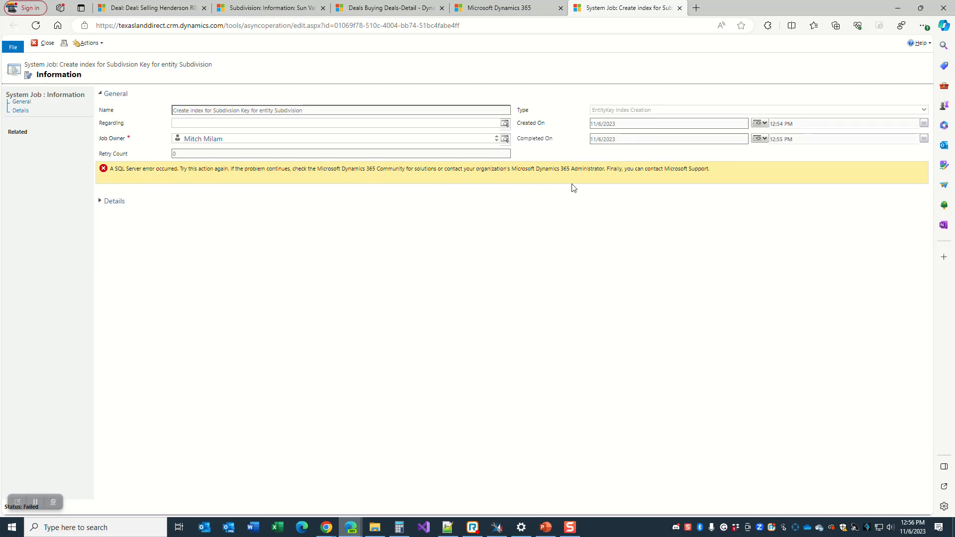
{"action": "left_click", "coordinate": [120, 204]}
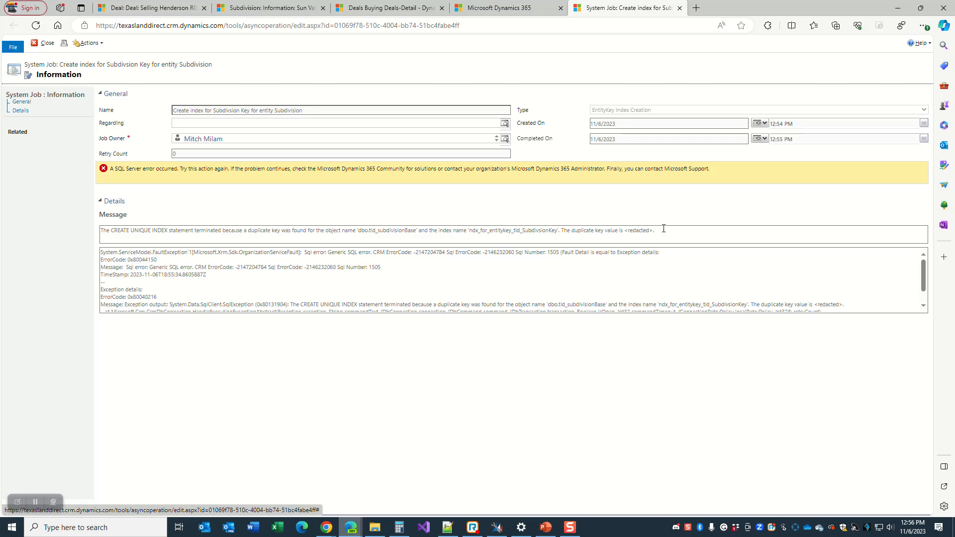
{"action": "scroll", "coordinate": [653, 273], "scroll_direction": "down", "scroll_amount": 1}
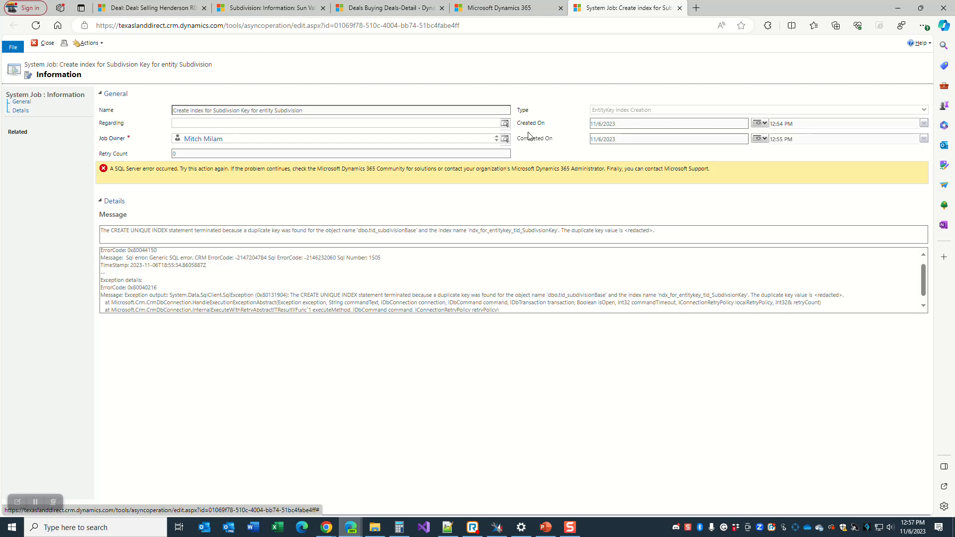
Refresh the Sun Valley Estates subdivision record in Hunt county and delete it, confirming the deletion
{"action": "left_click", "coordinate": [254, 8]}
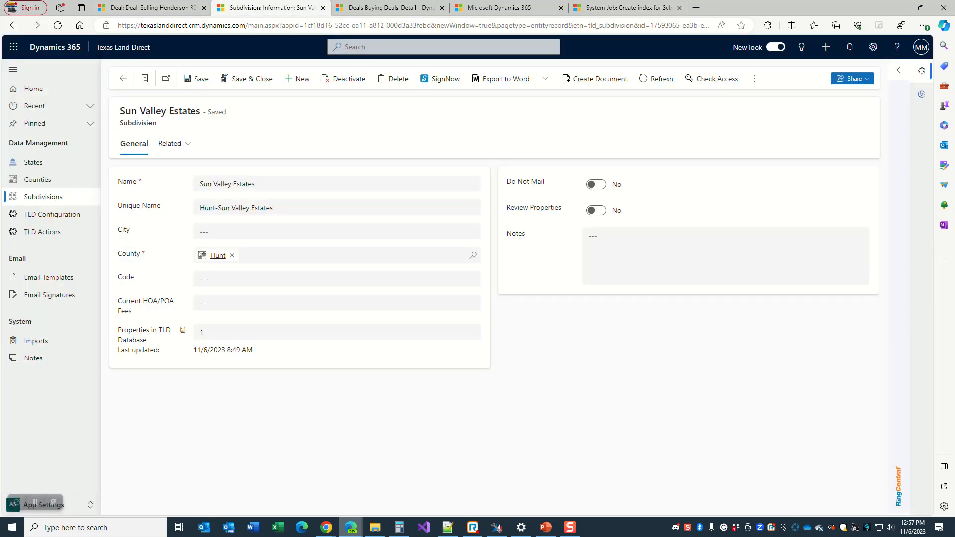
{"action": "left_click", "coordinate": [661, 88]}
{"action": "left_click", "coordinate": [397, 84]}
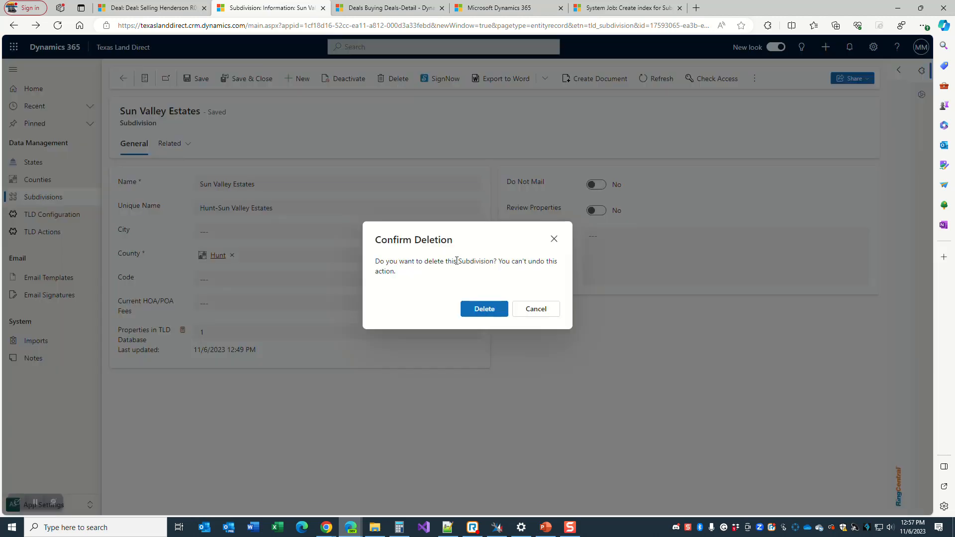
{"action": "left_click", "coordinate": [484, 309]}
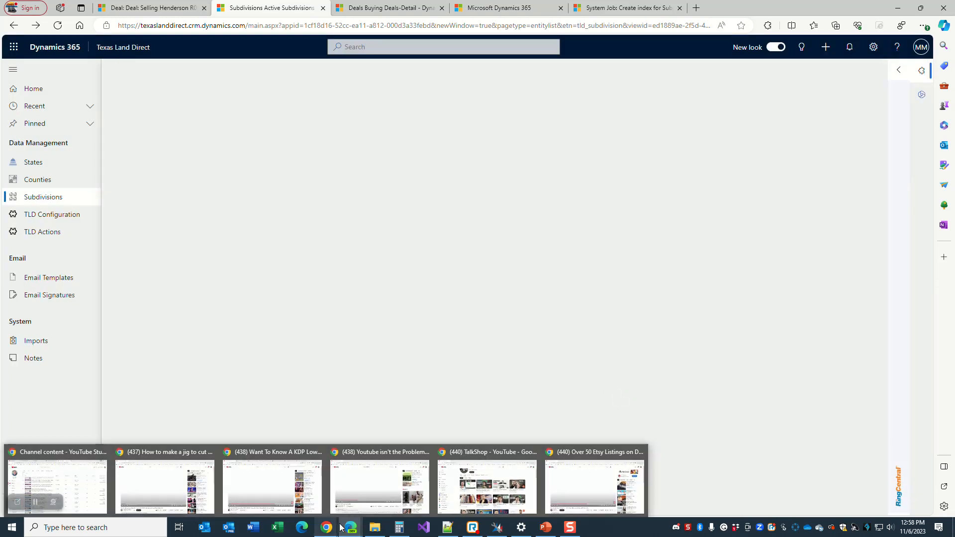
Return to the solution's Subdivision keys list, select the Subdivsion Key and reactivate it
{"action": "mouse_move", "coordinate": [350, 530]}
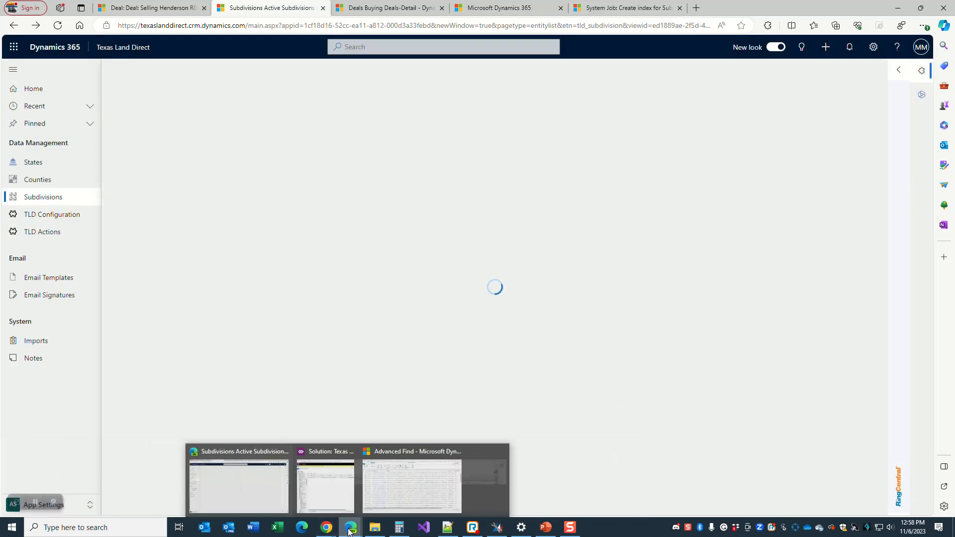
{"action": "left_click", "coordinate": [326, 480]}
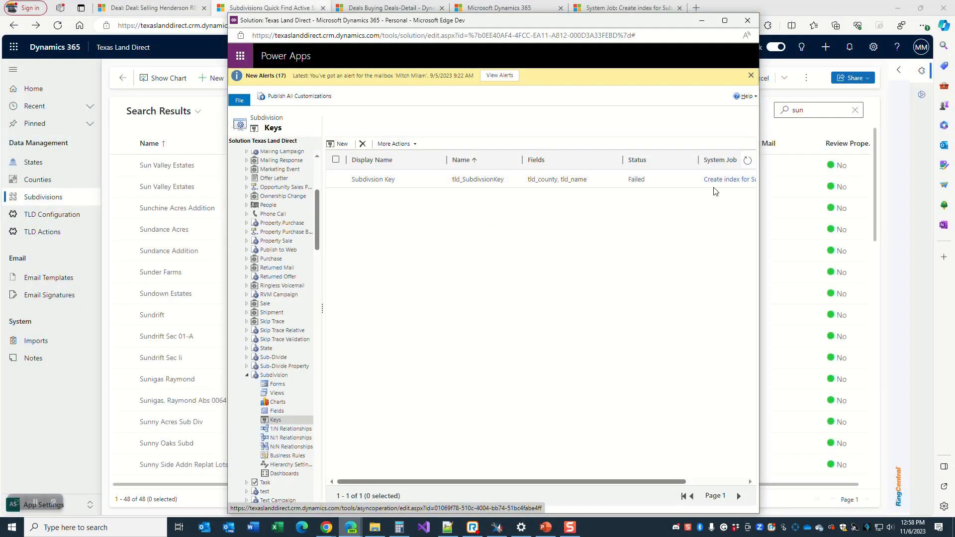
{"action": "left_click", "coordinate": [416, 144]}
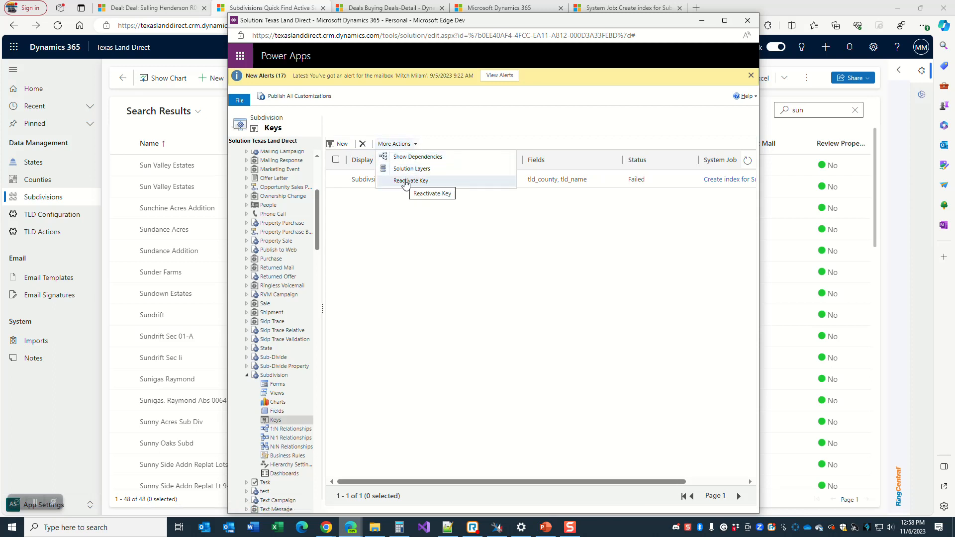
{"action": "left_click", "coordinate": [405, 181]}
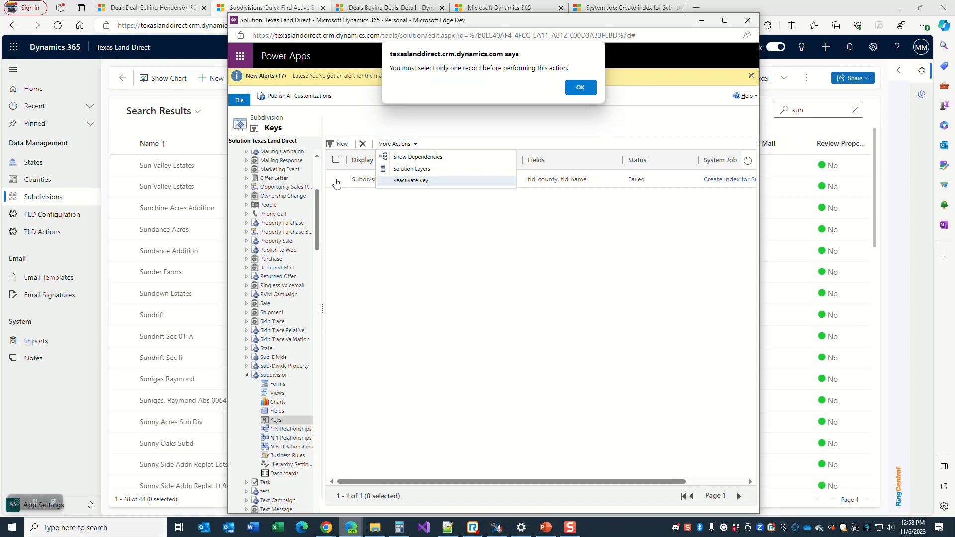
{"action": "key", "text": "Return"}
{"action": "left_click", "coordinate": [336, 180]}
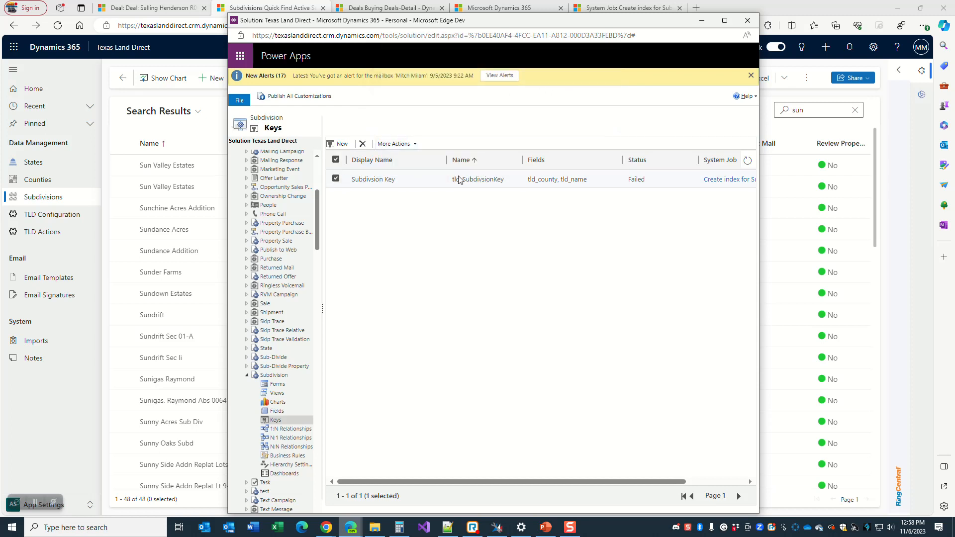
{"action": "left_click", "coordinate": [395, 144]}
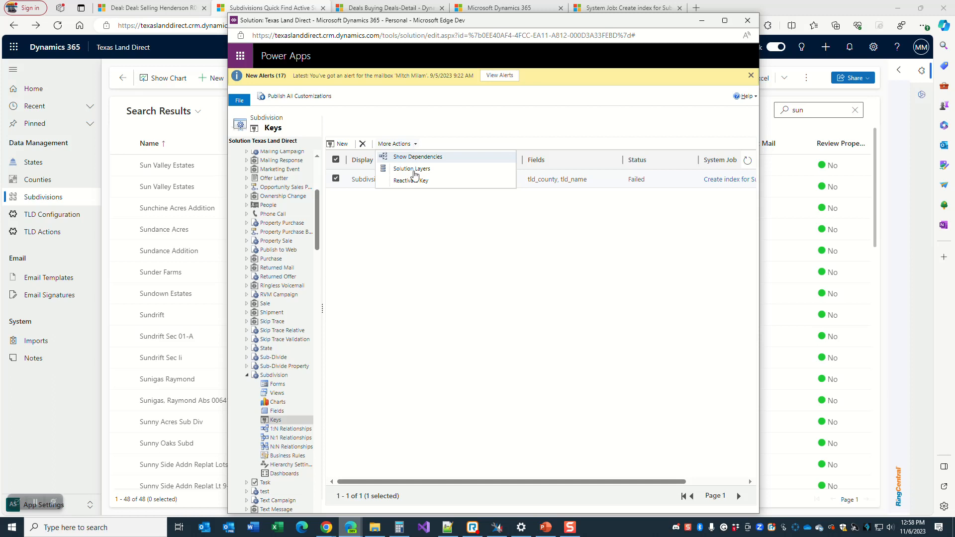
{"action": "left_click", "coordinate": [412, 182]}
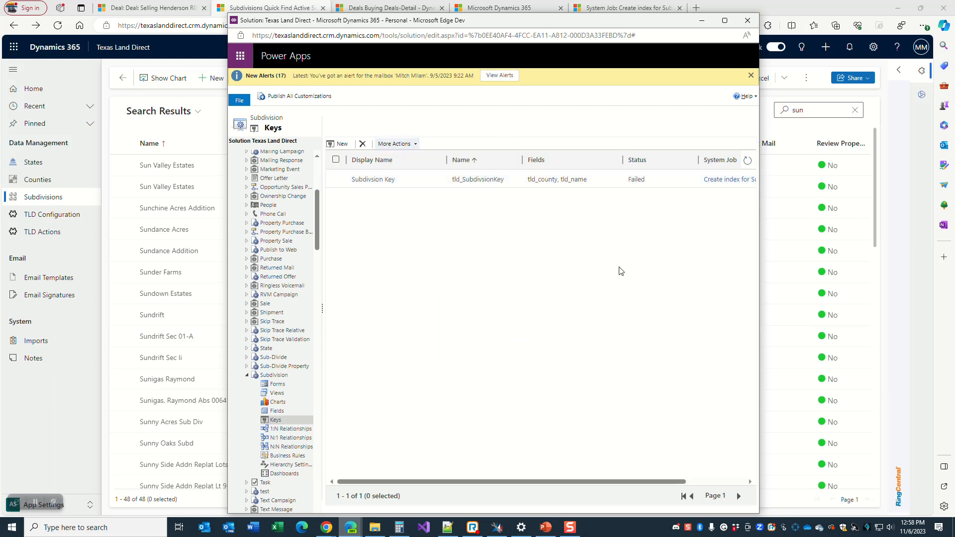
Refresh the keys list and try to reactivate the Subdivsion Key a second time
{"action": "left_click", "coordinate": [749, 160]}
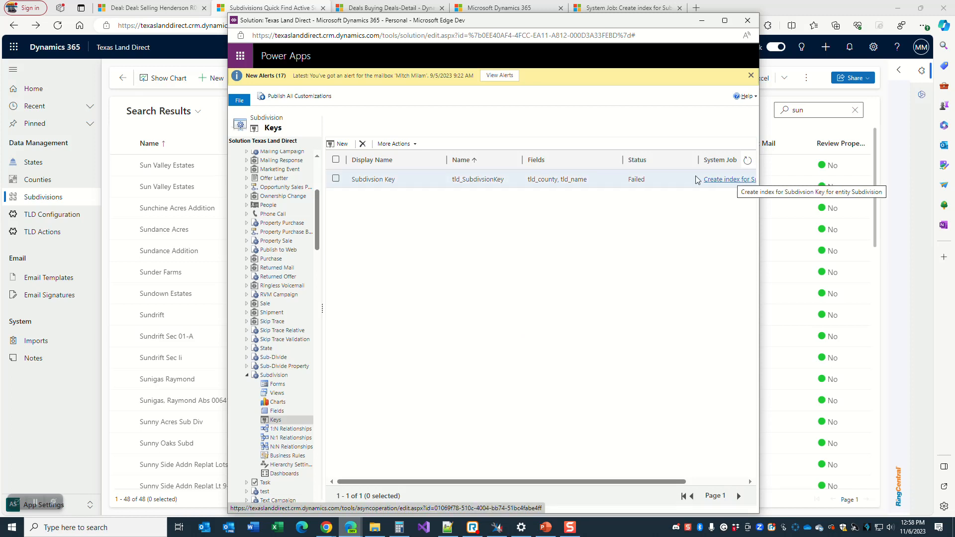
{"action": "left_click", "coordinate": [339, 179]}
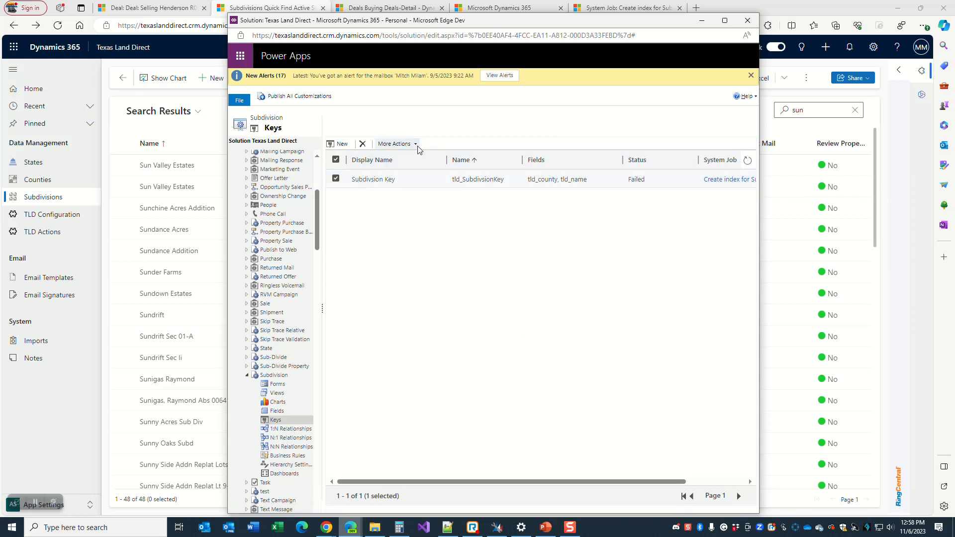
{"action": "left_click", "coordinate": [395, 144]}
{"action": "left_click", "coordinate": [412, 181]}
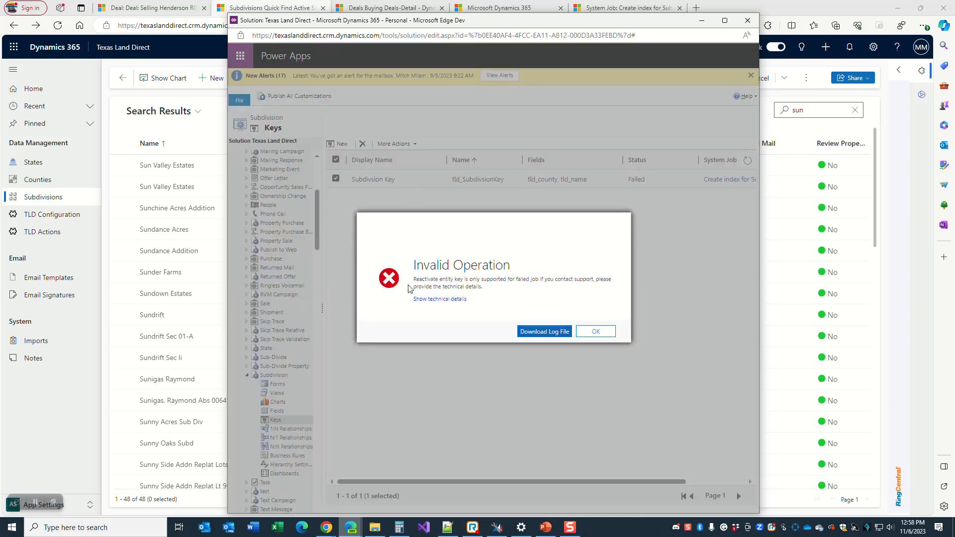
{"action": "left_click", "coordinate": [599, 332]}
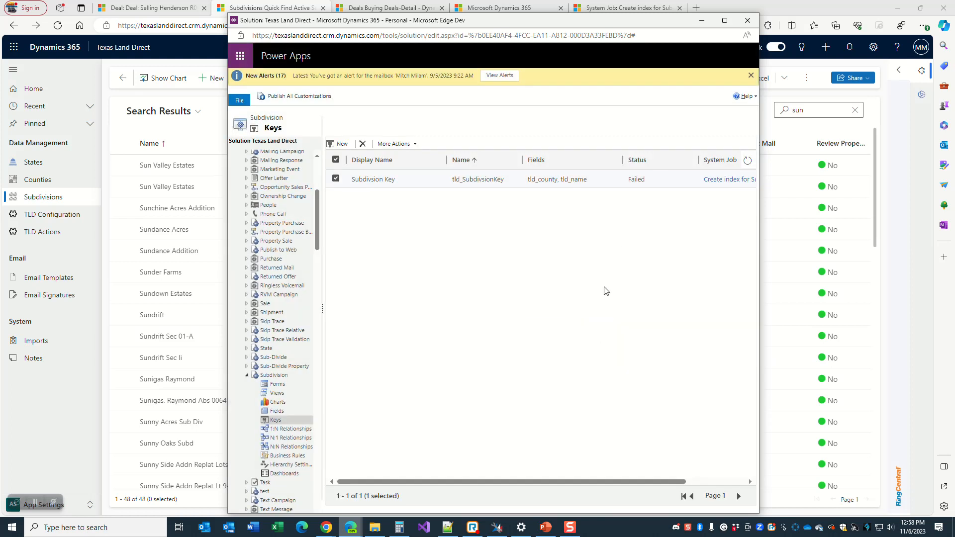
Refresh the Subdivision keys list, open the system job linked to the Subdivsion Key, and close the job page again
{"action": "left_click", "coordinate": [747, 161]}
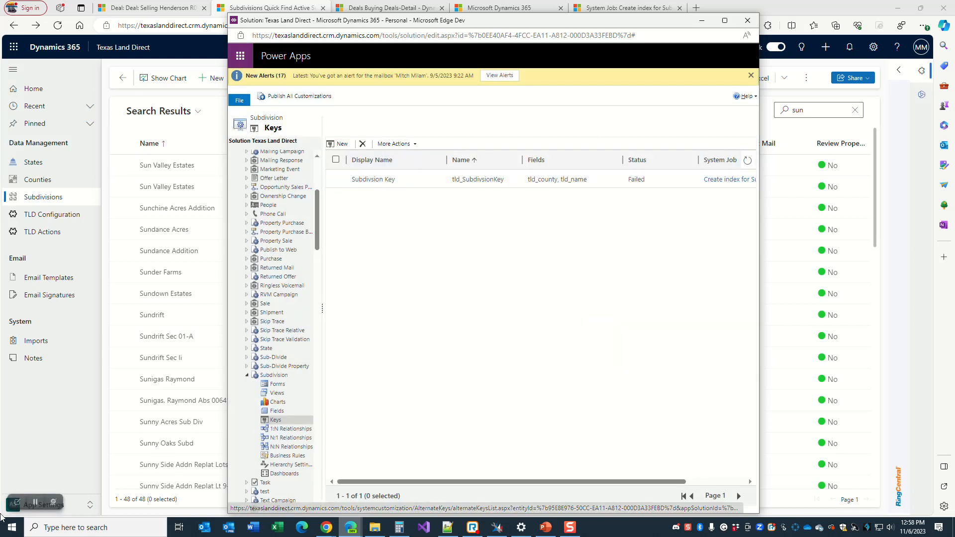
{"action": "left_click", "coordinate": [36, 504]}
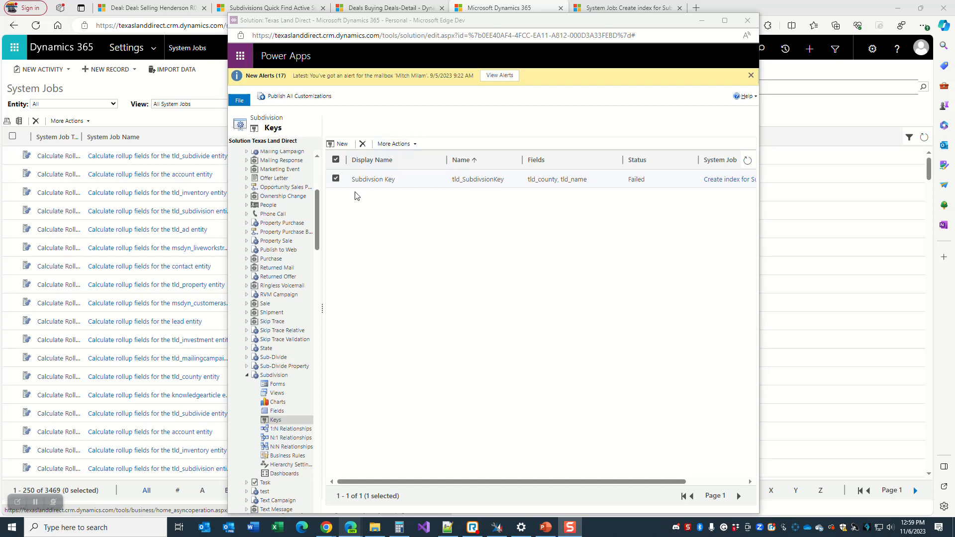
{"action": "left_click", "coordinate": [416, 145]}
{"action": "left_click", "coordinate": [416, 145]}
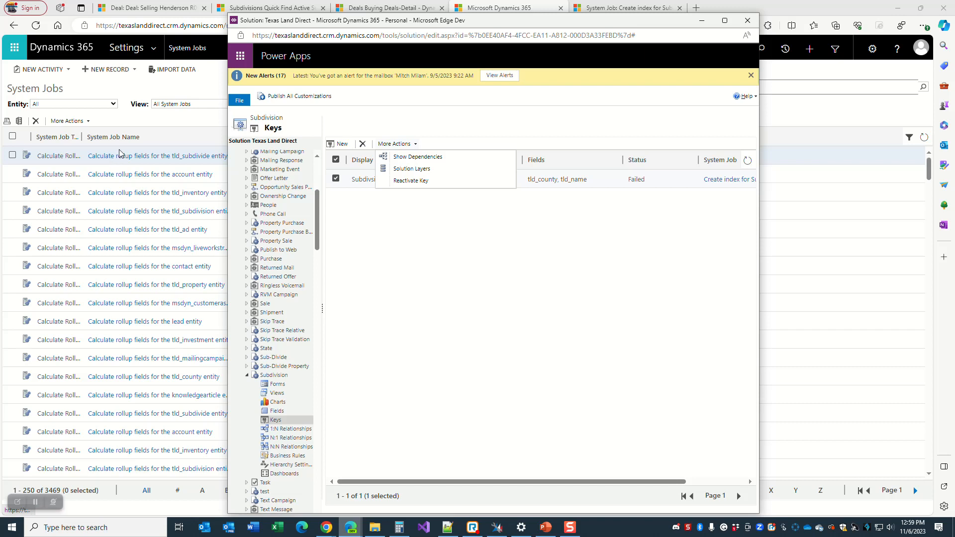
{"action": "left_click", "coordinate": [719, 180]}
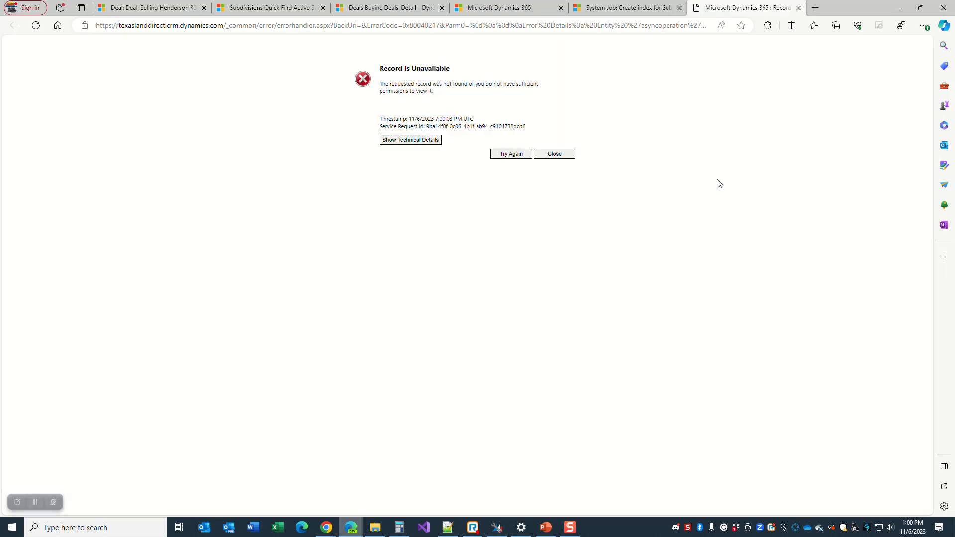
{"action": "left_click", "coordinate": [798, 8]}
Refresh the System Jobs list and the solution's Subdivision keys list to check the index creation job and key status
{"action": "left_click", "coordinate": [517, 9]}
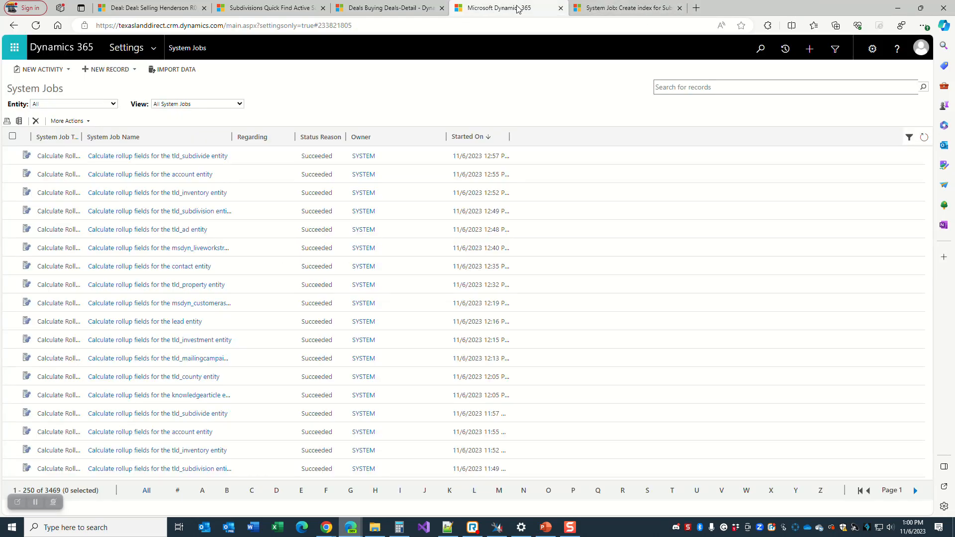
{"action": "left_click", "coordinate": [924, 137]}
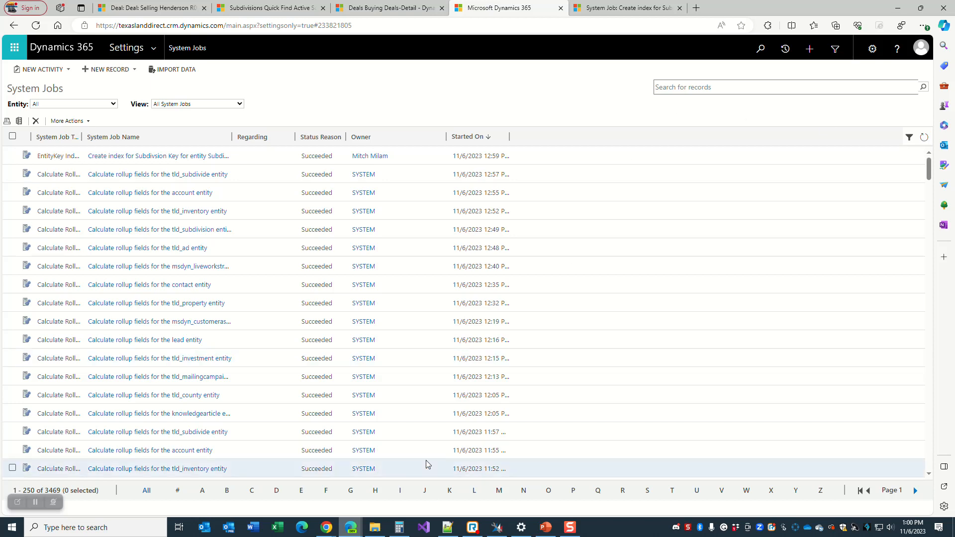
{"action": "mouse_move", "coordinate": [330, 535]}
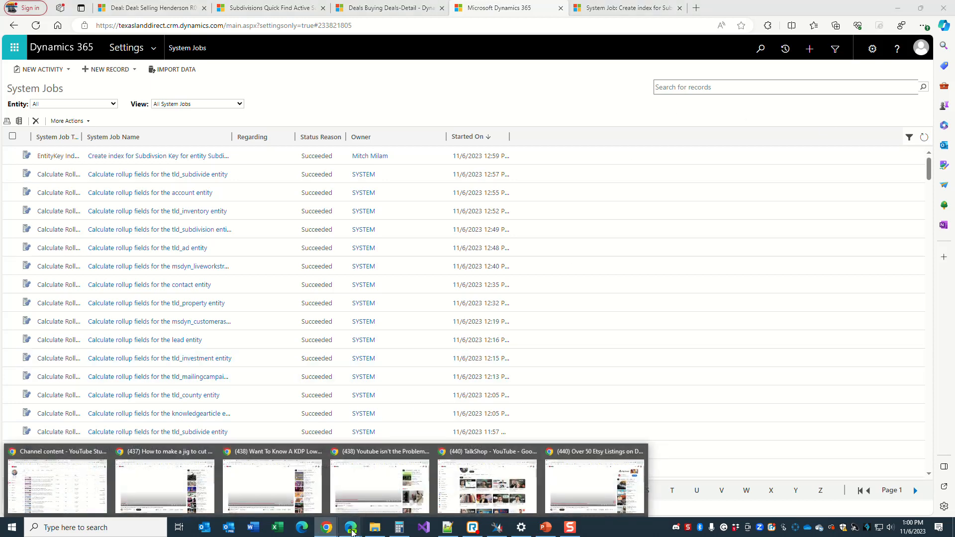
{"action": "left_click", "coordinate": [350, 509]}
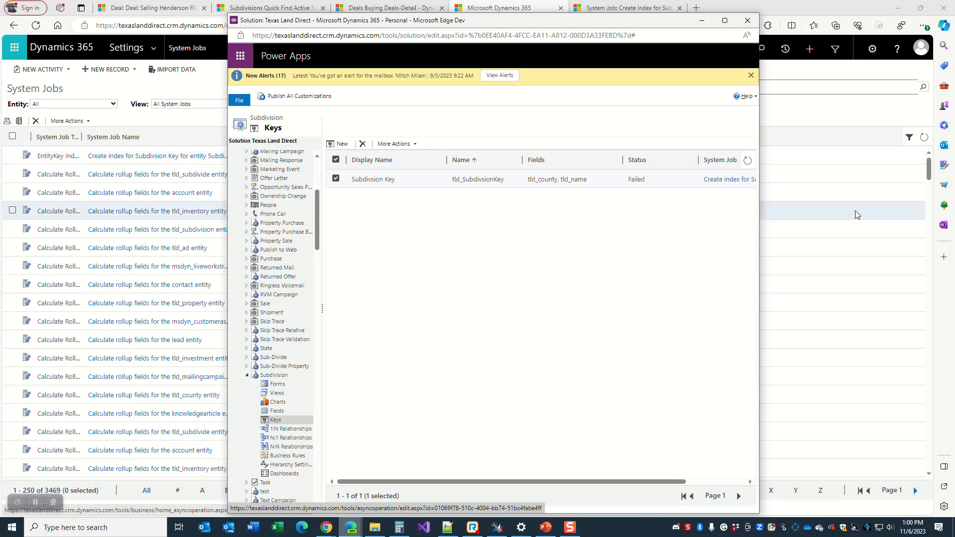
{"action": "left_click", "coordinate": [748, 160]}
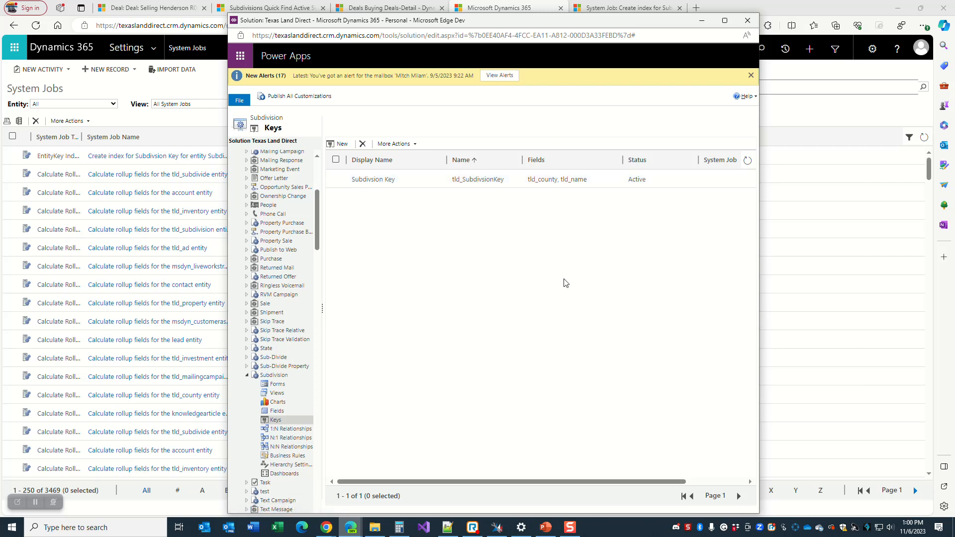
Select the Subdivsion Key and review the additional actions available for it without running any
{"action": "left_click", "coordinate": [335, 179]}
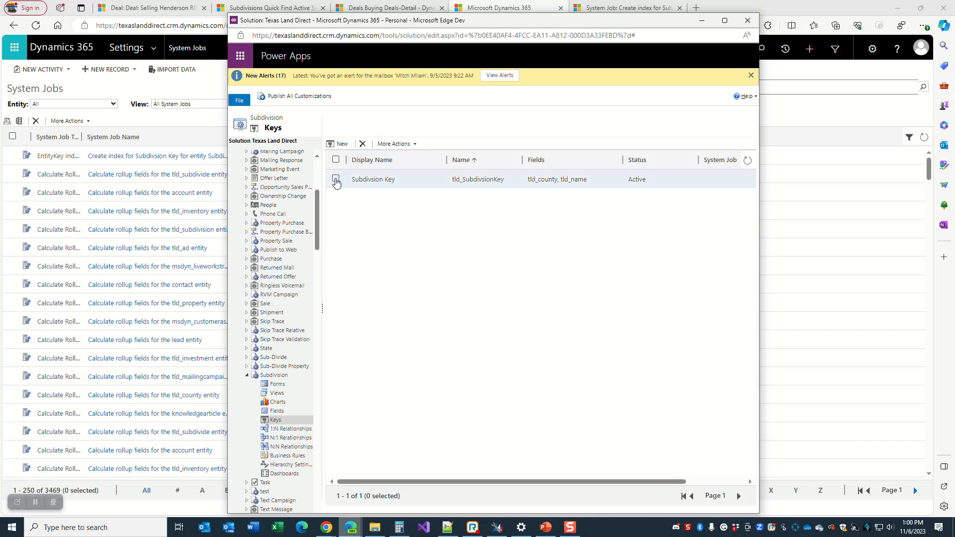
{"action": "left_click", "coordinate": [412, 144]}
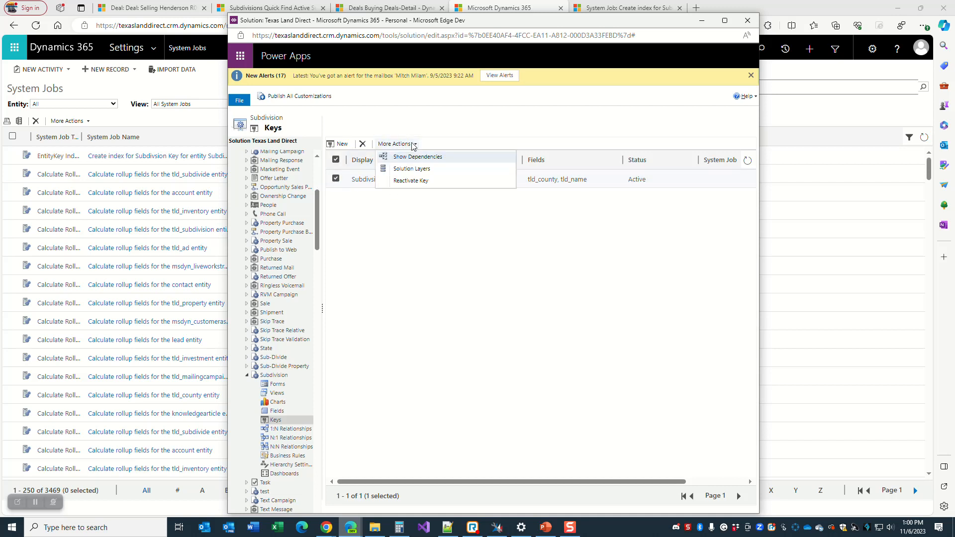
{"action": "left_click", "coordinate": [597, 262]}
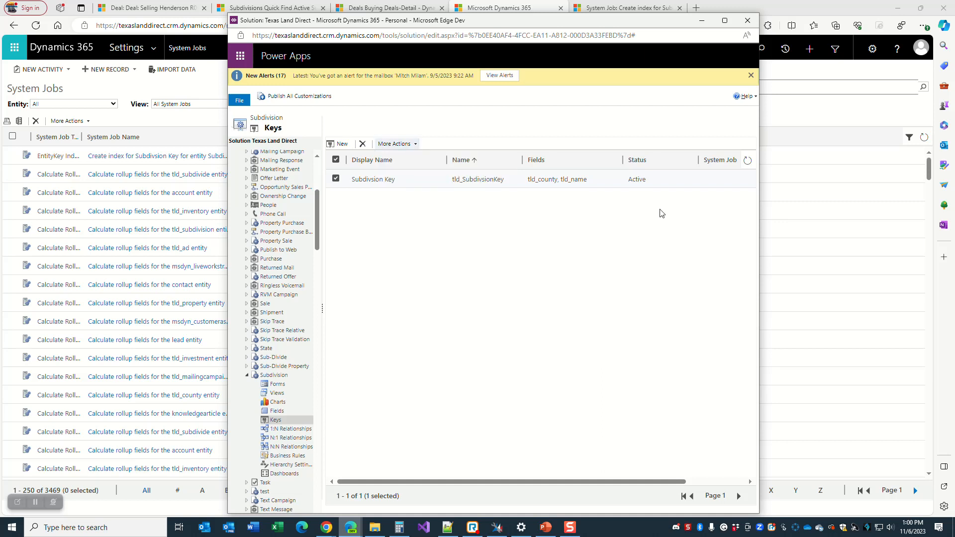
Review the error message of the earlier index creation job, then return to the solution's Subdivision keys list
{"action": "left_click", "coordinate": [195, 130]}
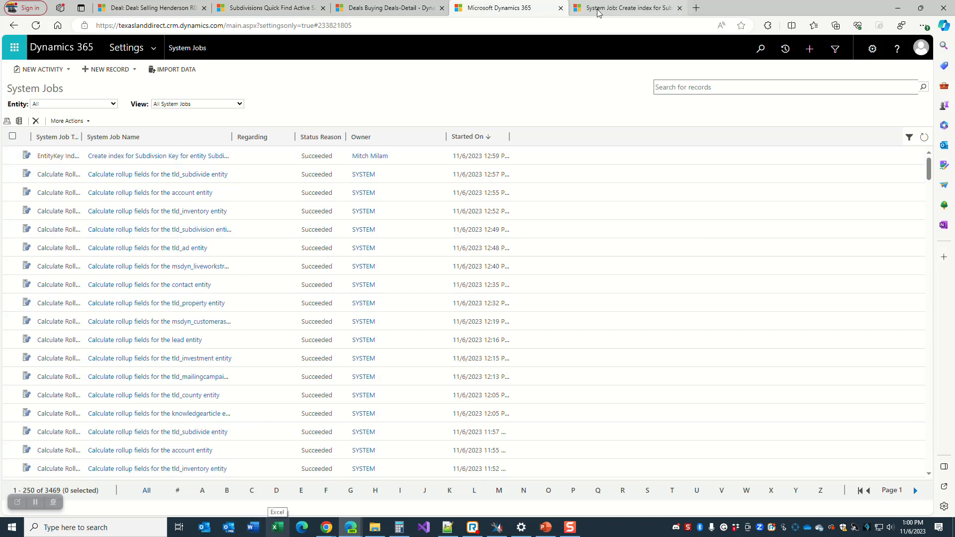
{"action": "left_click", "coordinate": [626, 8]}
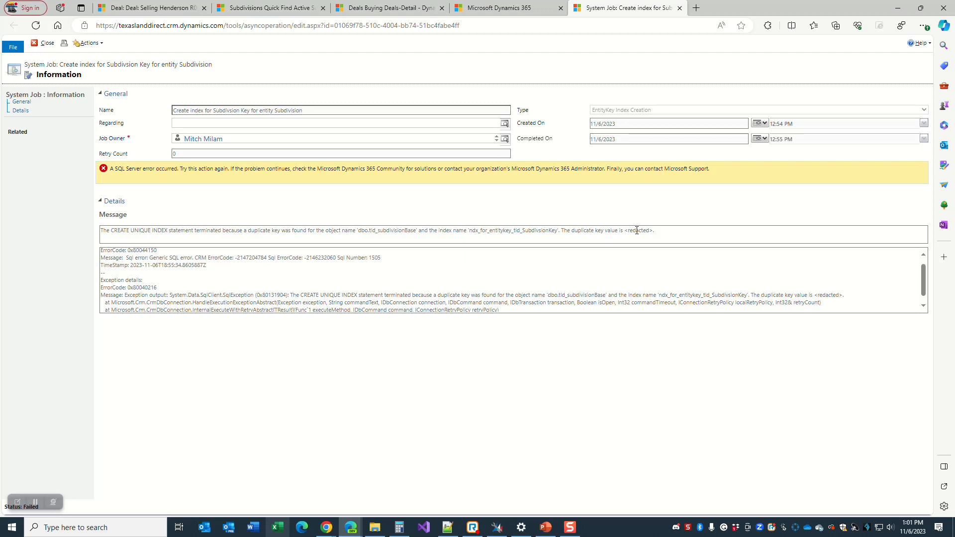
{"action": "mouse_move", "coordinate": [353, 529]}
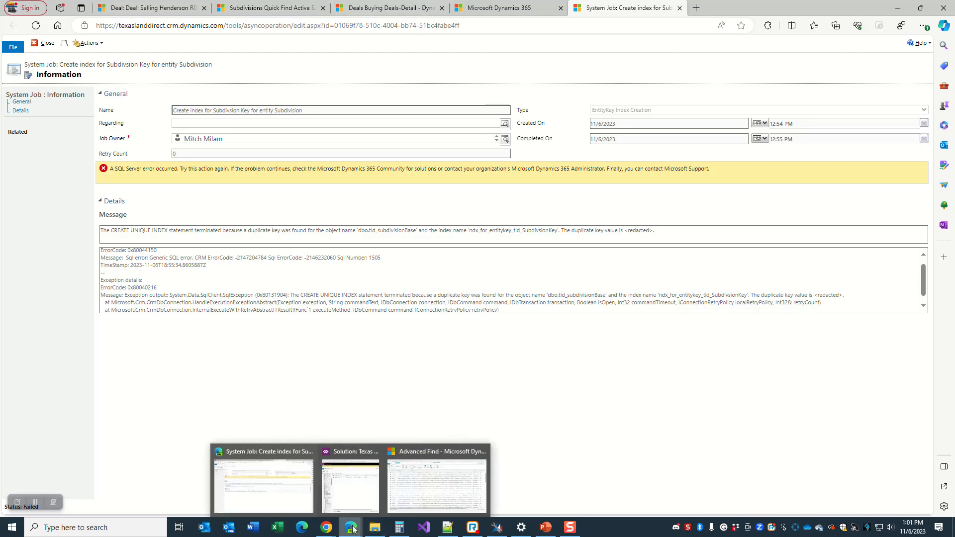
{"action": "left_click", "coordinate": [350, 480]}
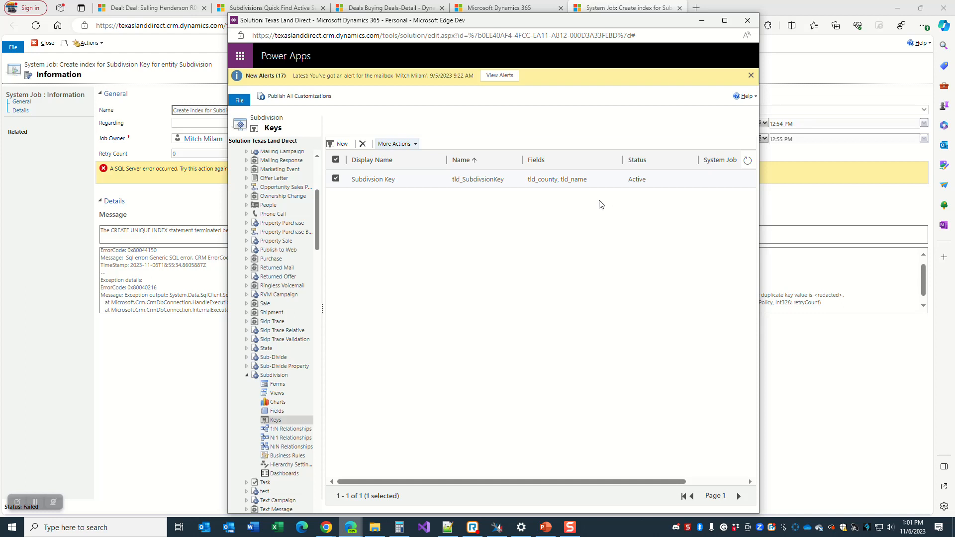
Test the key by trying to save a new subdivision named Sun Valley Estates in Hunt county, and dismiss the resulting dialog
{"action": "left_click", "coordinate": [250, 9]}
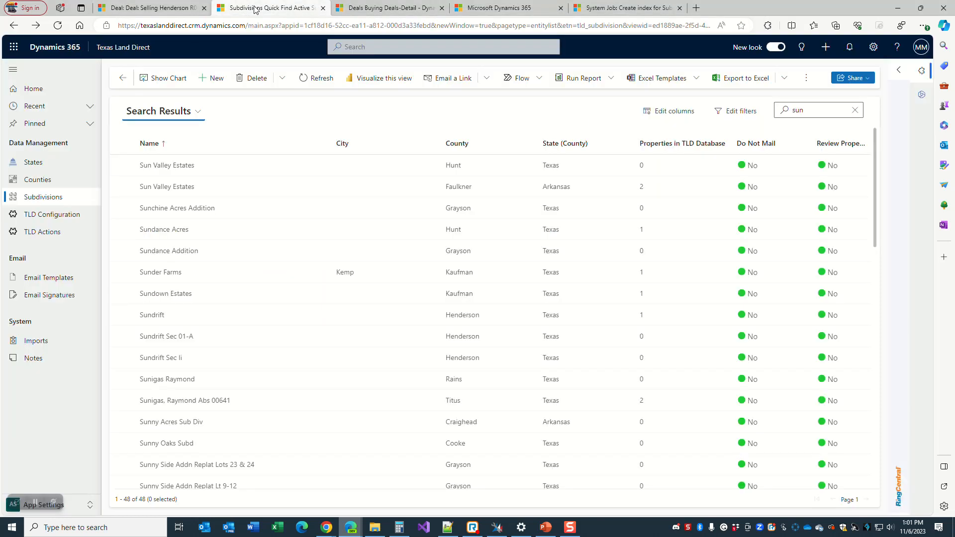
{"action": "left_click", "coordinate": [215, 80]}
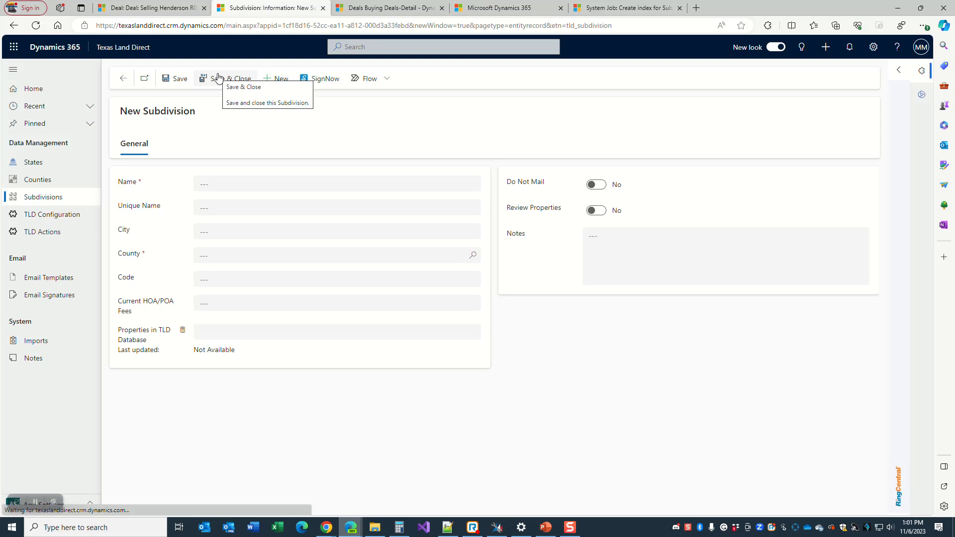
{"action": "left_click", "coordinate": [122, 80]}
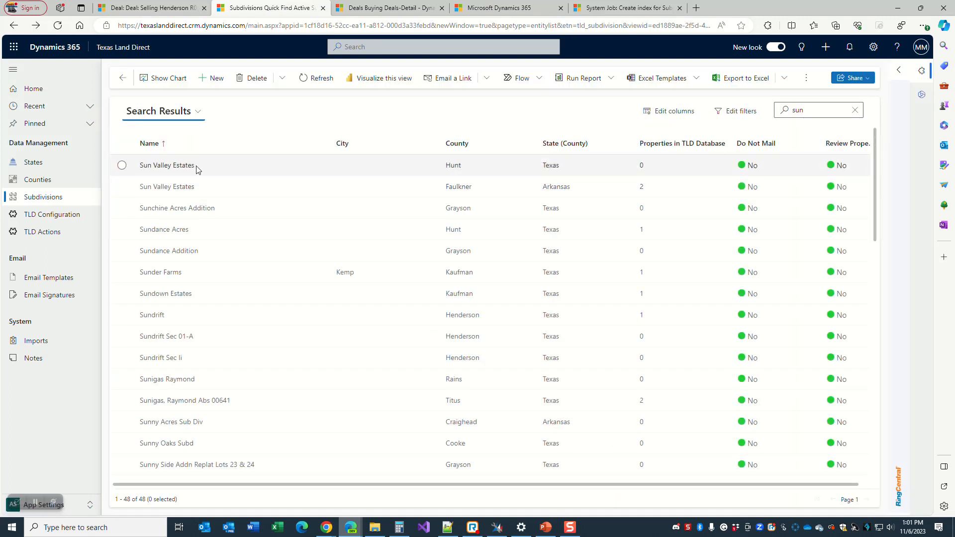
{"action": "left_click", "coordinate": [214, 79]}
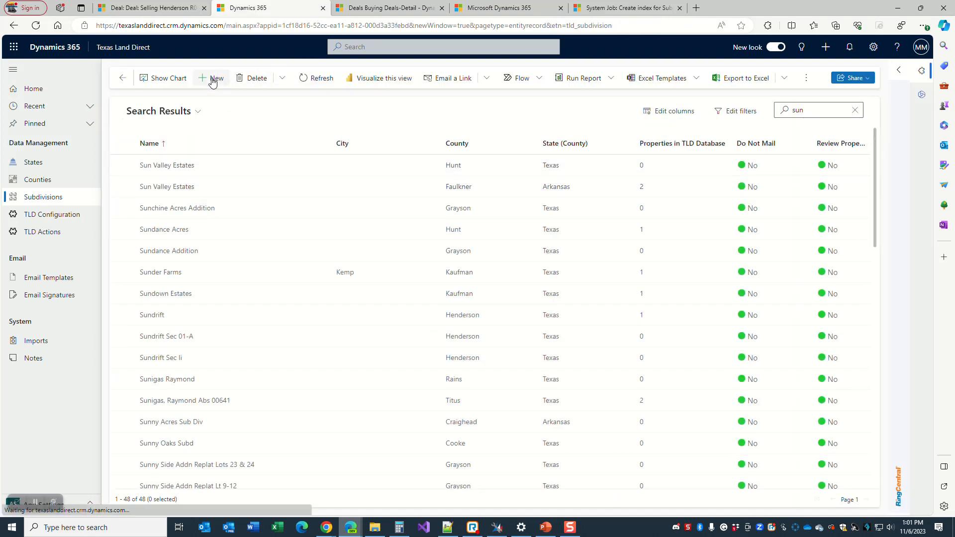
{"action": "left_click", "coordinate": [288, 183]}
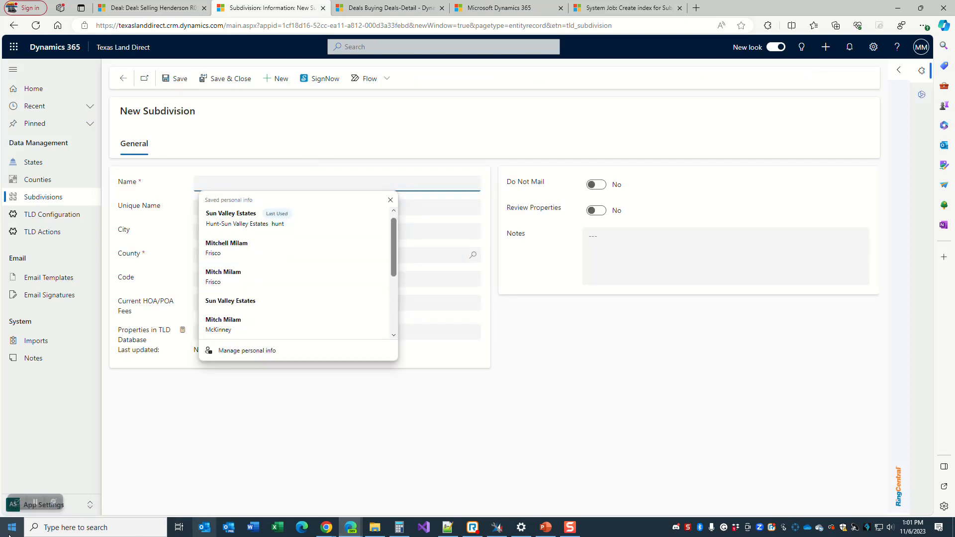
{"action": "type", "text": "sun Valley Estates"}
{"action": "key", "text": "Tab"}
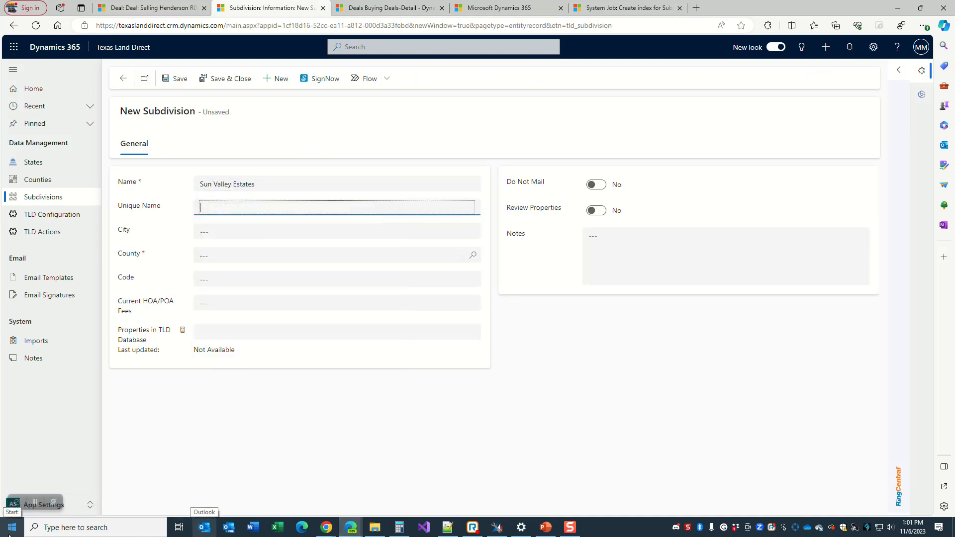
{"action": "key", "text": "Tab"}
{"action": "key", "text": "Tab"}
{"action": "type", "text": "hunt"}
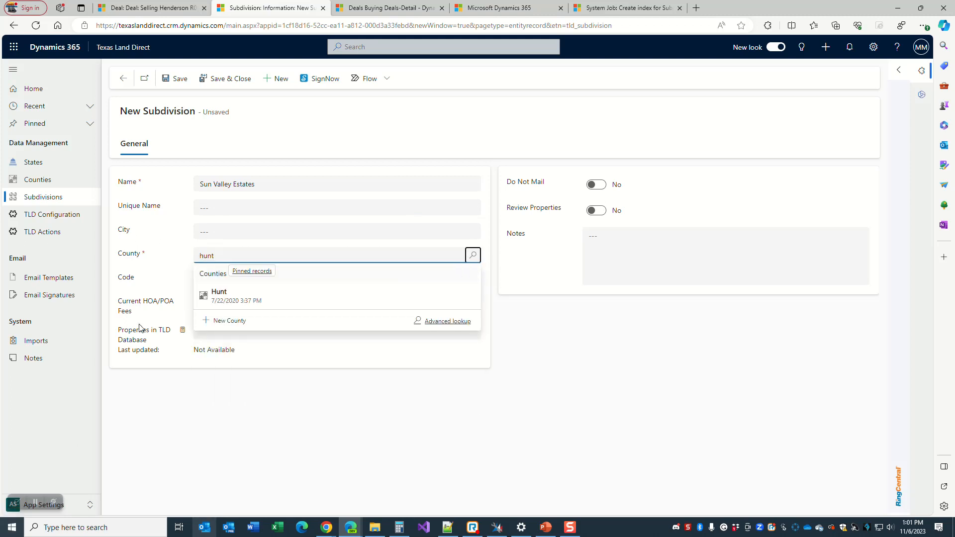
{"action": "left_click", "coordinate": [177, 77]}
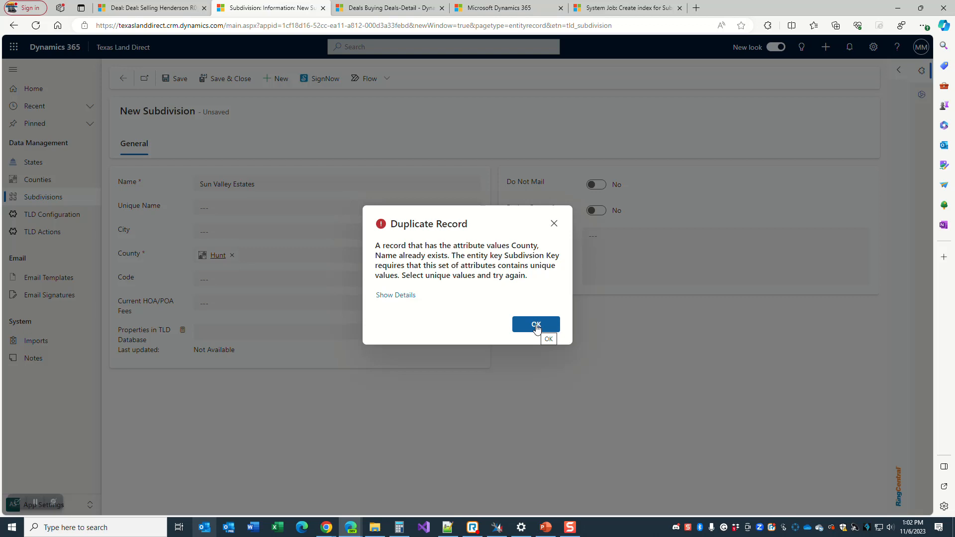
{"action": "left_click", "coordinate": [536, 327]}
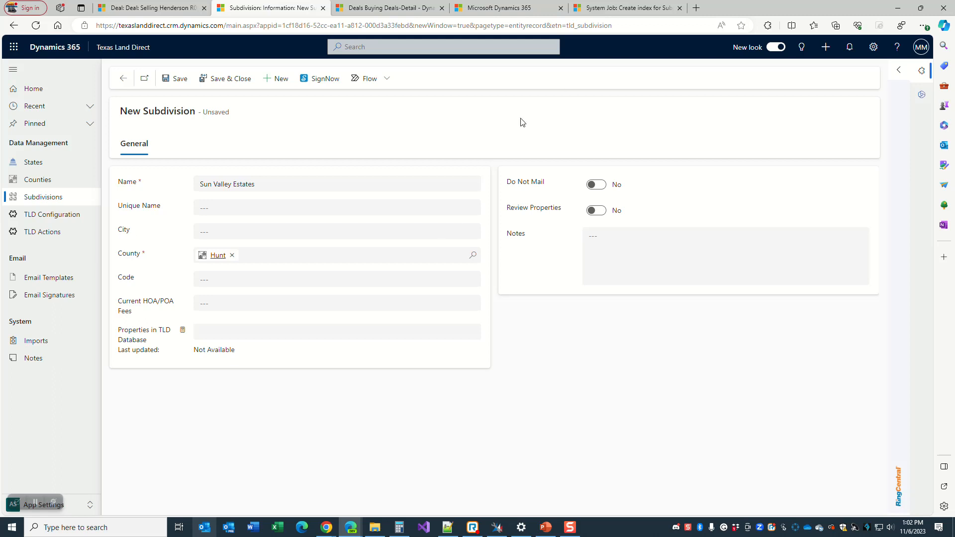
Reopen the earlier index creation system job and examine the duplicate key wording in its message
{"action": "left_click", "coordinate": [635, 10]}
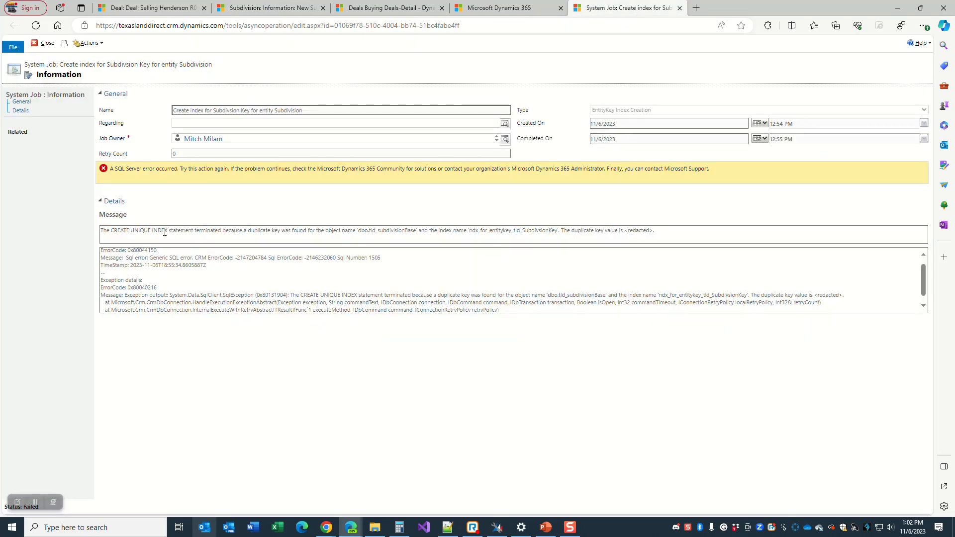
{"action": "left_click_drag", "start_coordinate": [200, 230], "coordinate": [311, 231]}
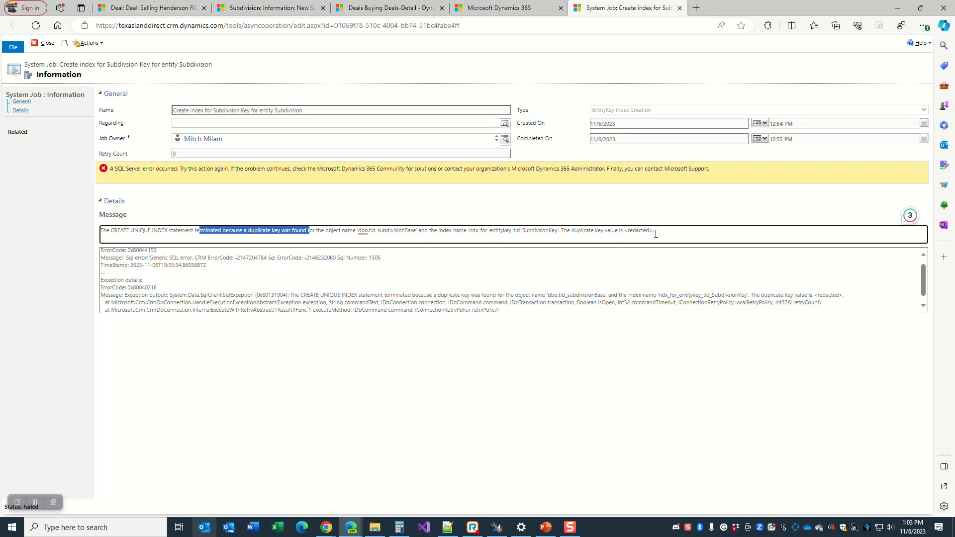
{"action": "left_click", "coordinate": [323, 229]}
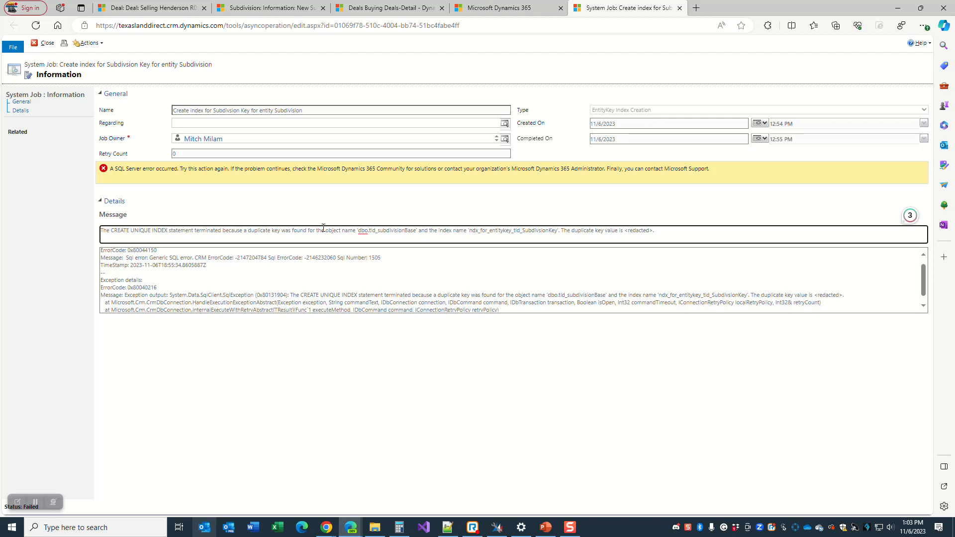